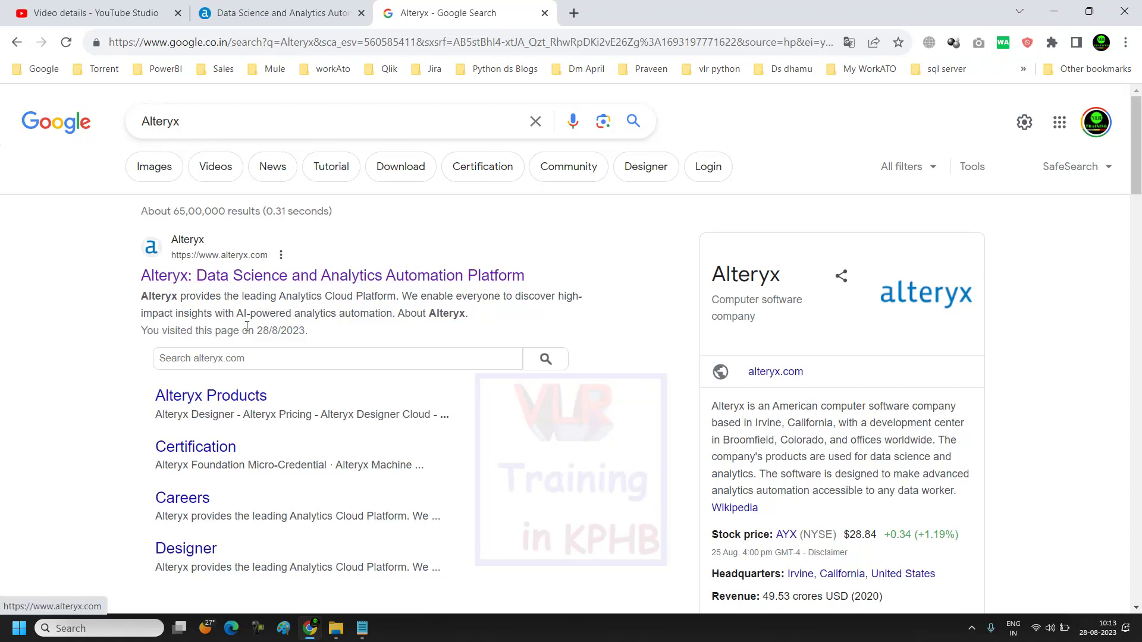
Step: Go to the official Alteryx website from the search results and open its Start Free Trial page
{"action": "left_click", "coordinate": [224, 284]}
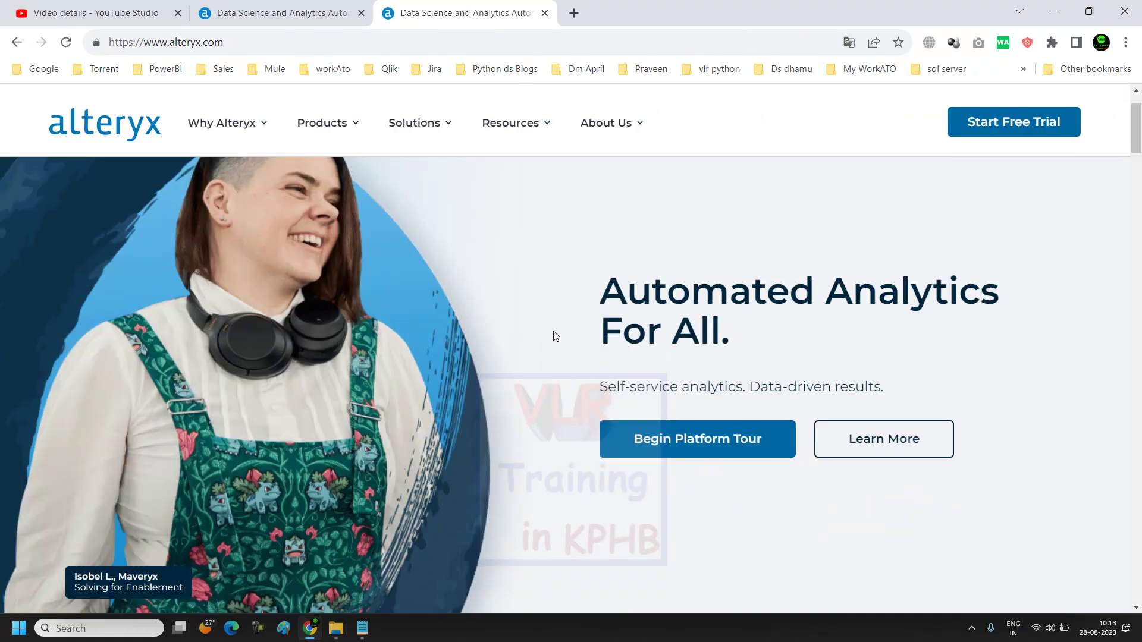
{"action": "scroll", "coordinate": [350, 400], "scroll_direction": "down", "scroll_amount": 1}
{"action": "scroll", "coordinate": [908, 456], "scroll_direction": "up", "scroll_amount": 2}
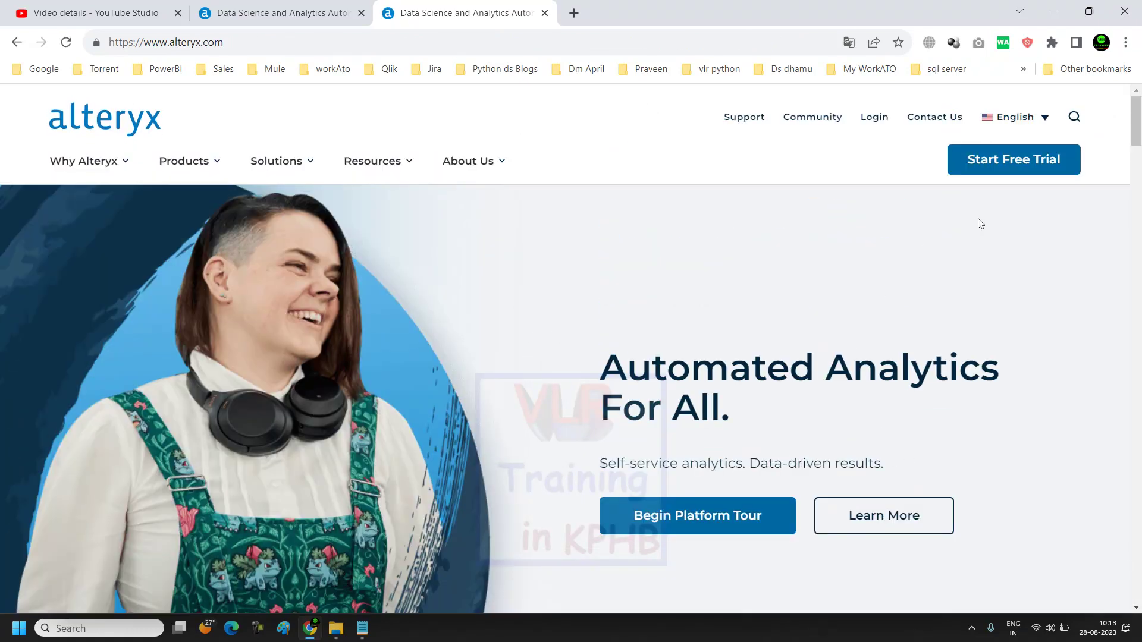
{"action": "left_click", "coordinate": [994, 168]}
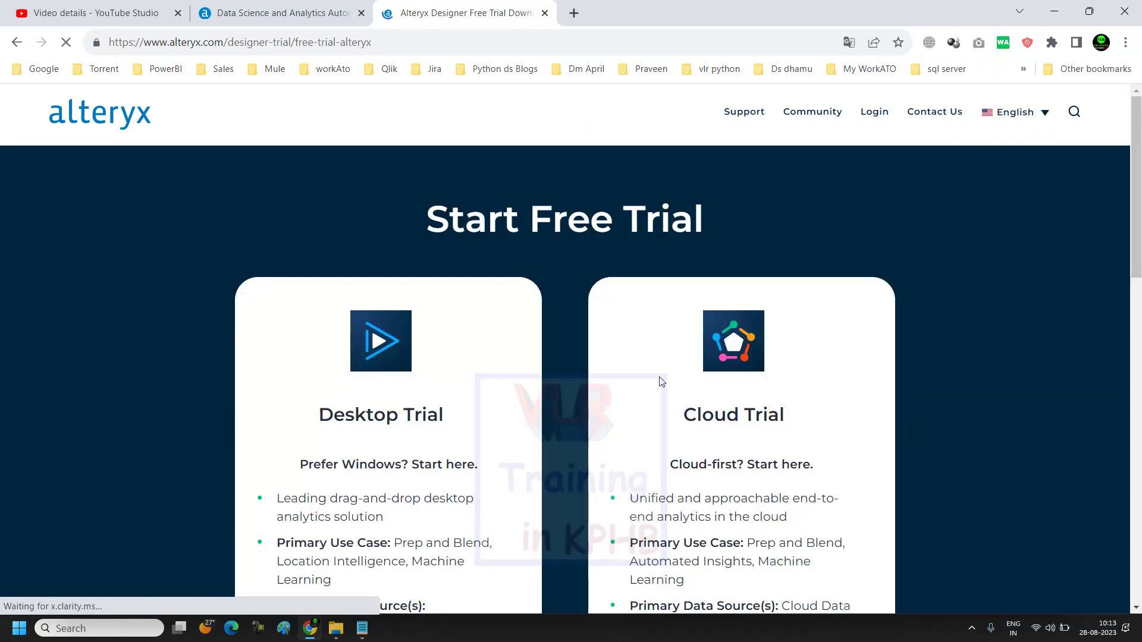
Step: Scroll to the Desktop Trial card and begin its Start Free Trial sign-up
{"action": "scroll", "coordinate": [502, 433], "scroll_direction": "down", "scroll_amount": 3}
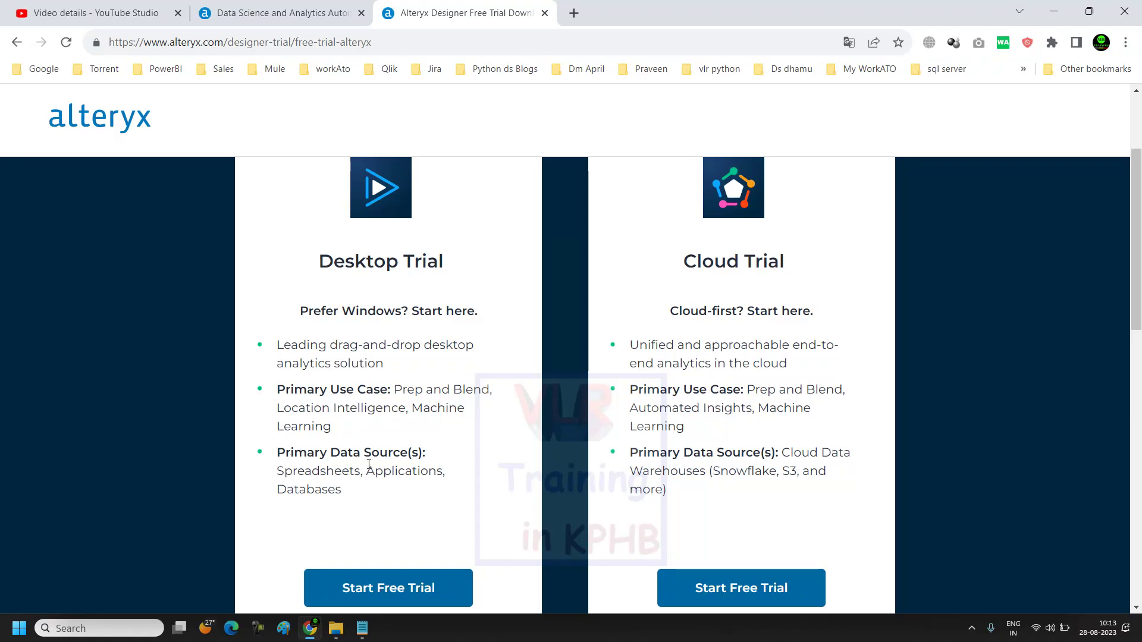
{"action": "scroll", "coordinate": [372, 452], "scroll_direction": "down", "scroll_amount": 1}
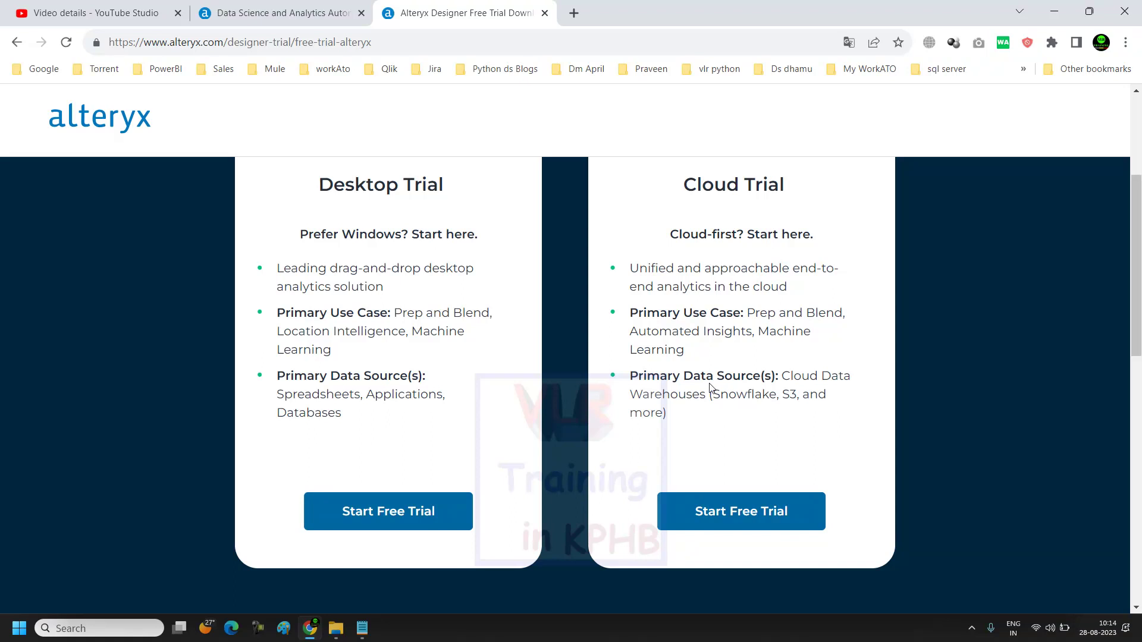
{"action": "scroll", "coordinate": [456, 478], "scroll_direction": "down", "scroll_amount": 2}
{"action": "scroll", "coordinate": [382, 261], "scroll_direction": "up", "scroll_amount": 2}
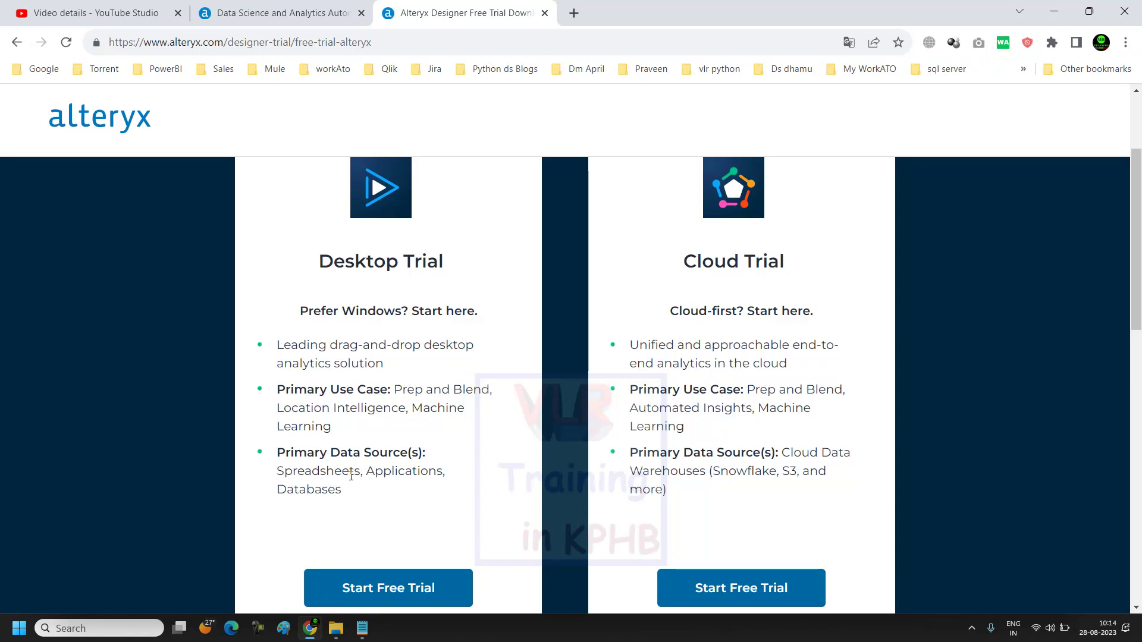
{"action": "scroll", "coordinate": [379, 473], "scroll_direction": "down", "scroll_amount": 2}
{"action": "scroll", "coordinate": [379, 472], "scroll_direction": "up", "scroll_amount": 2}
{"action": "left_click", "coordinate": [380, 592]}
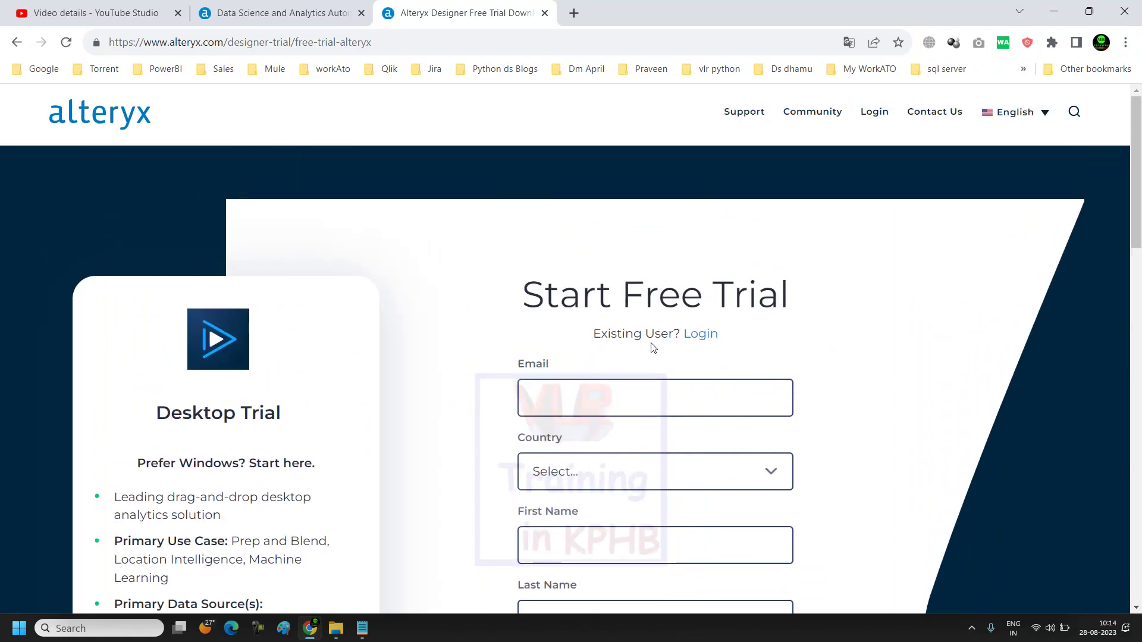
Step: Enter the user's e-mail address in the sign-up form's e-mail field
{"action": "left_click", "coordinate": [544, 396]}
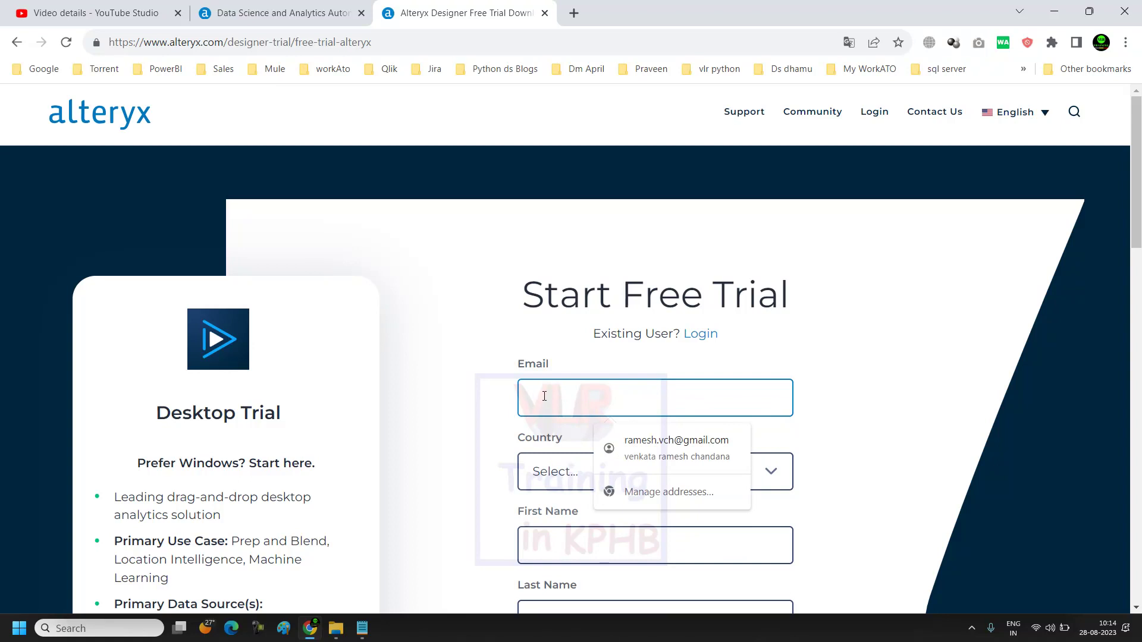
{"action": "type", "text": "ven"}
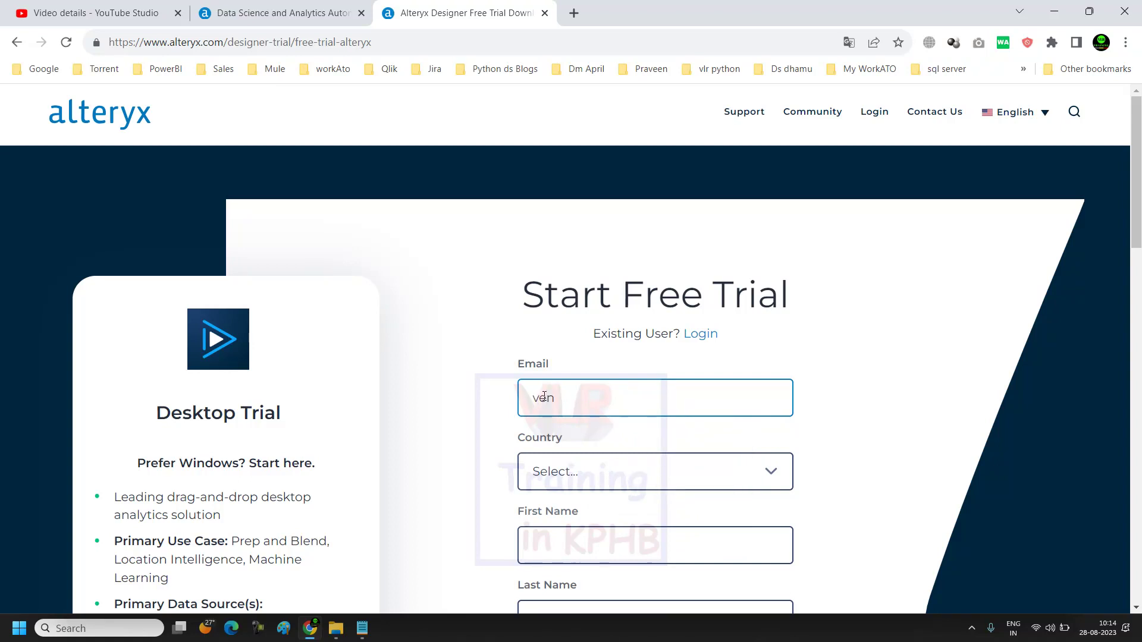
{"action": "scroll", "coordinate": [482, 388], "scroll_direction": "down", "scroll_amount": 2}
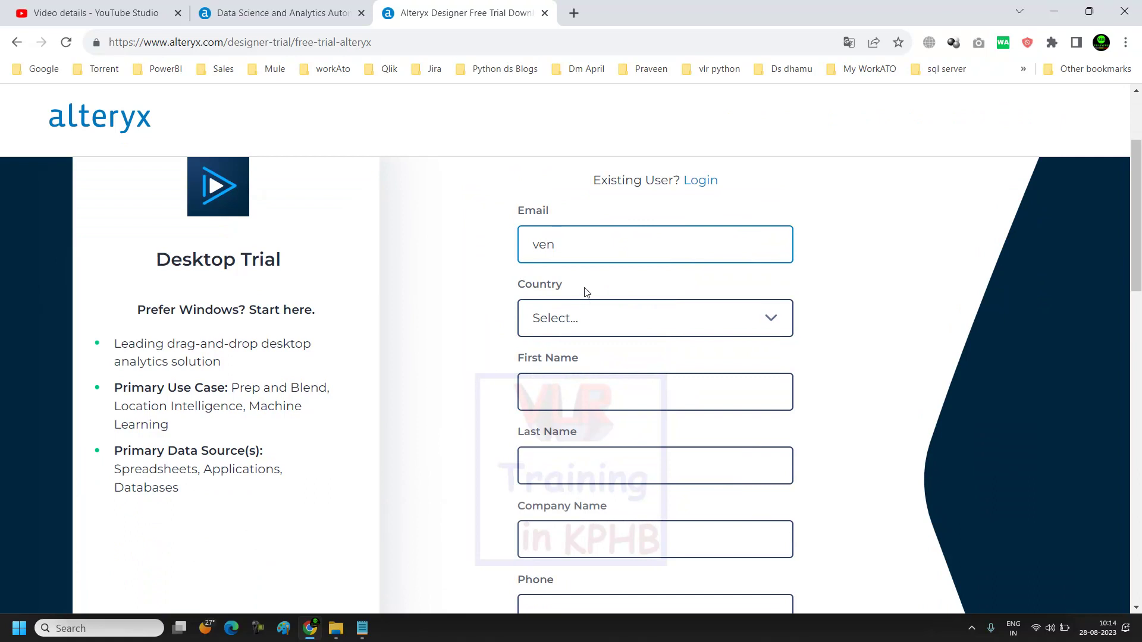
{"action": "scroll", "coordinate": [577, 301], "scroll_direction": "up", "scroll_amount": 1}
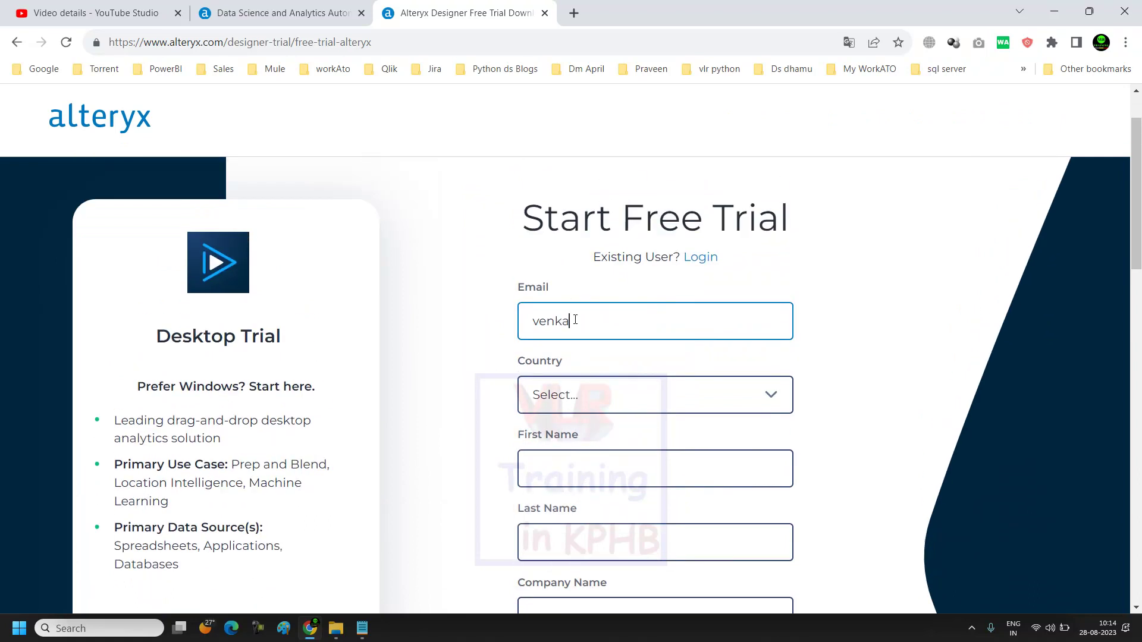
Step: Set the country on the sign-up form to India
{"action": "left_click", "coordinate": [622, 401]}
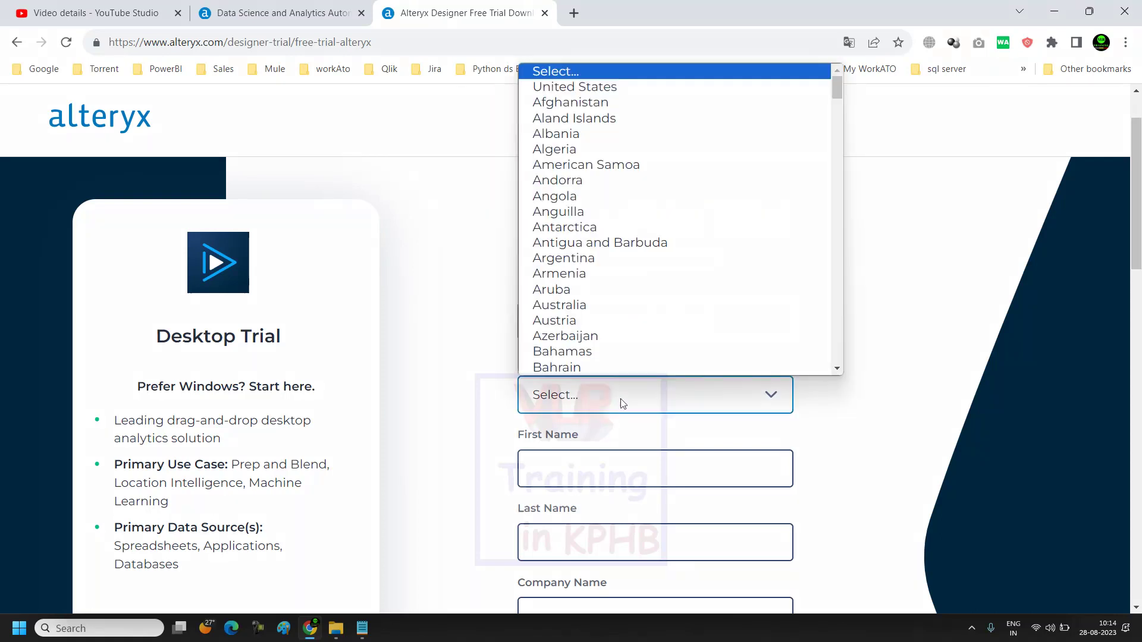
{"action": "scroll", "coordinate": [622, 379], "scroll_direction": "down", "scroll_amount": 1}
{"action": "left_click", "coordinate": [516, 426]}
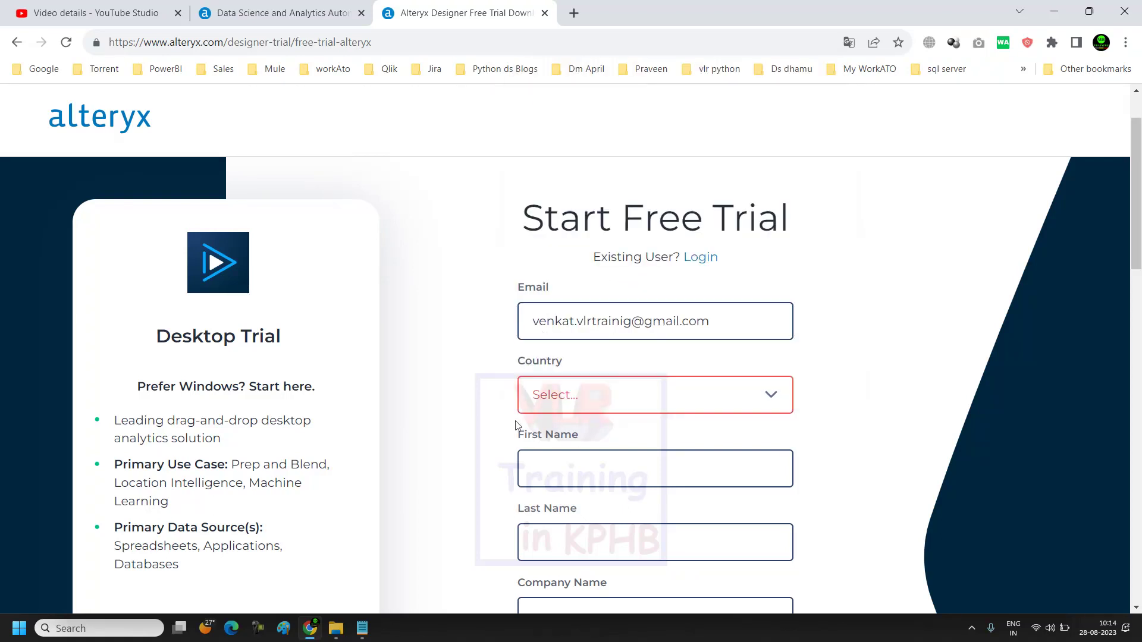
{"action": "left_click", "coordinate": [603, 407]}
{"action": "key", "text": "i"}
{"action": "key", "text": "i"}
{"action": "key", "text": "i"}
{"action": "key", "text": "i"}
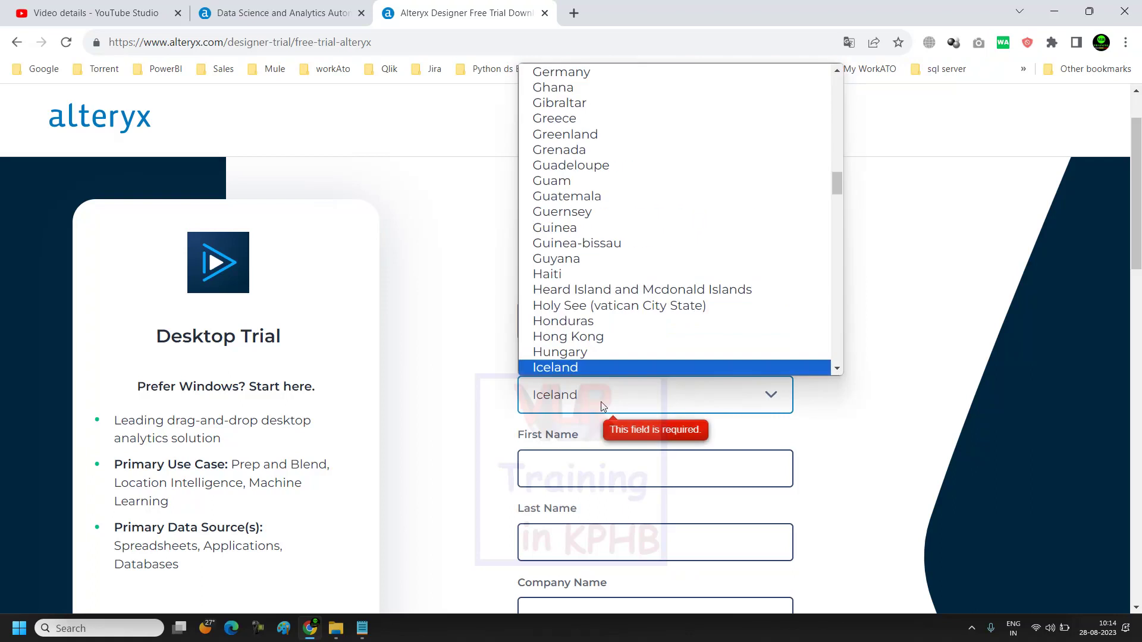
{"action": "left_click", "coordinate": [568, 371]}
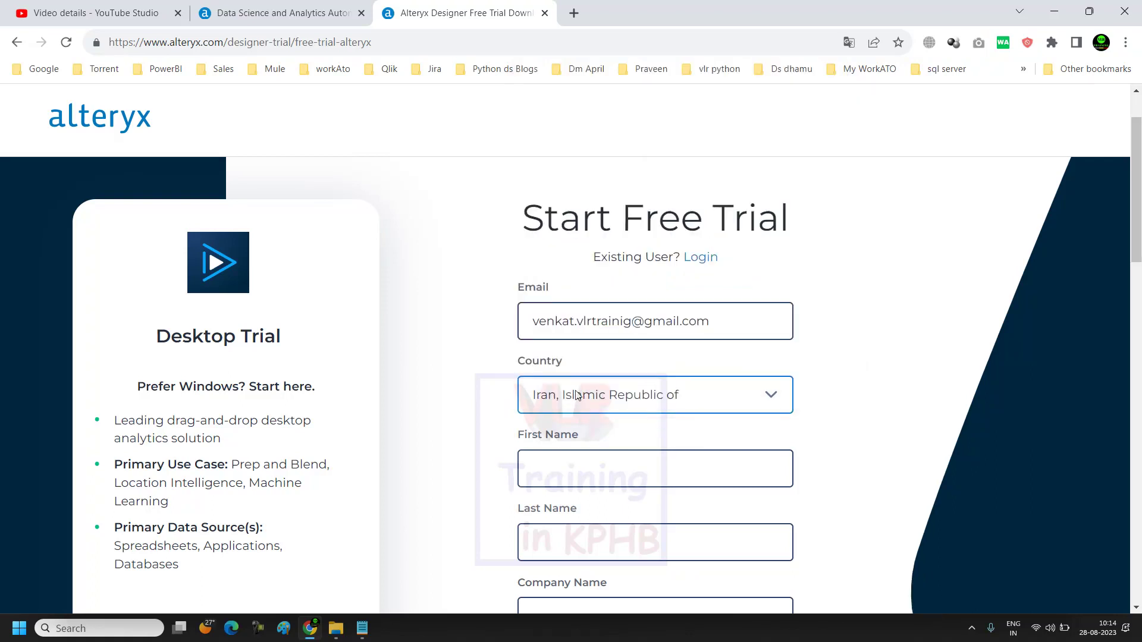
{"action": "left_click", "coordinate": [576, 390]}
{"action": "key", "text": "i"}
{"action": "left_click", "coordinate": [562, 321]}
{"action": "scroll", "coordinate": [627, 455], "scroll_direction": "down", "scroll_amount": 2}
Step: Fill in the first name, last name, company name and phone number (from the saved suggestion)
{"action": "left_click", "coordinate": [586, 318]}
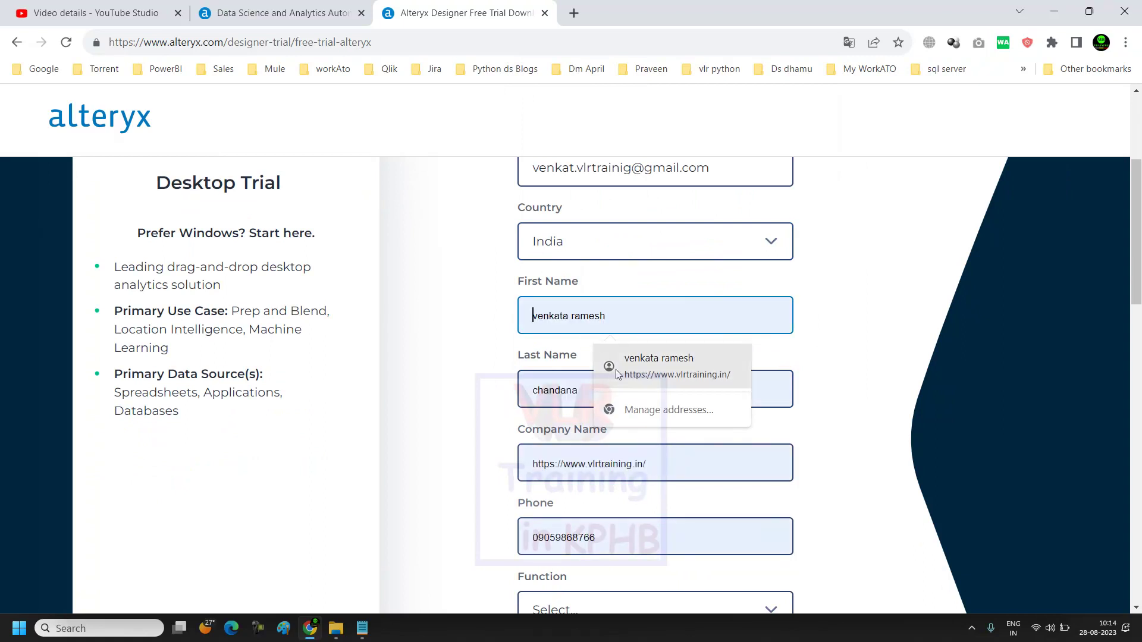
{"action": "type", "text": "venkat"}
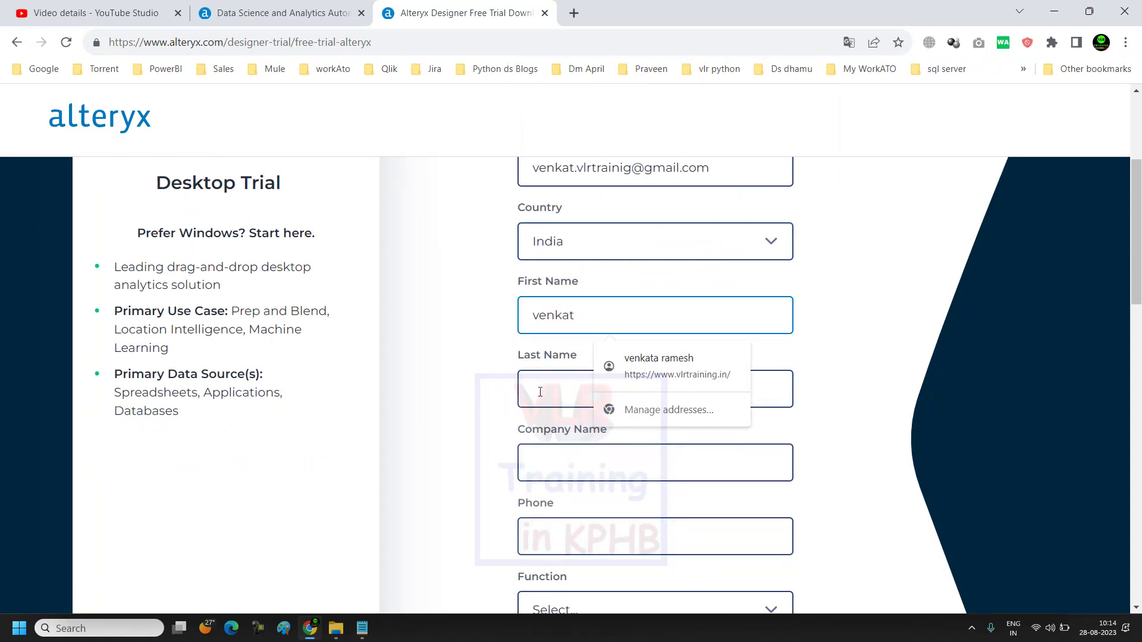
{"action": "left_click", "coordinate": [540, 392]}
{"action": "type", "text": "vlr"}
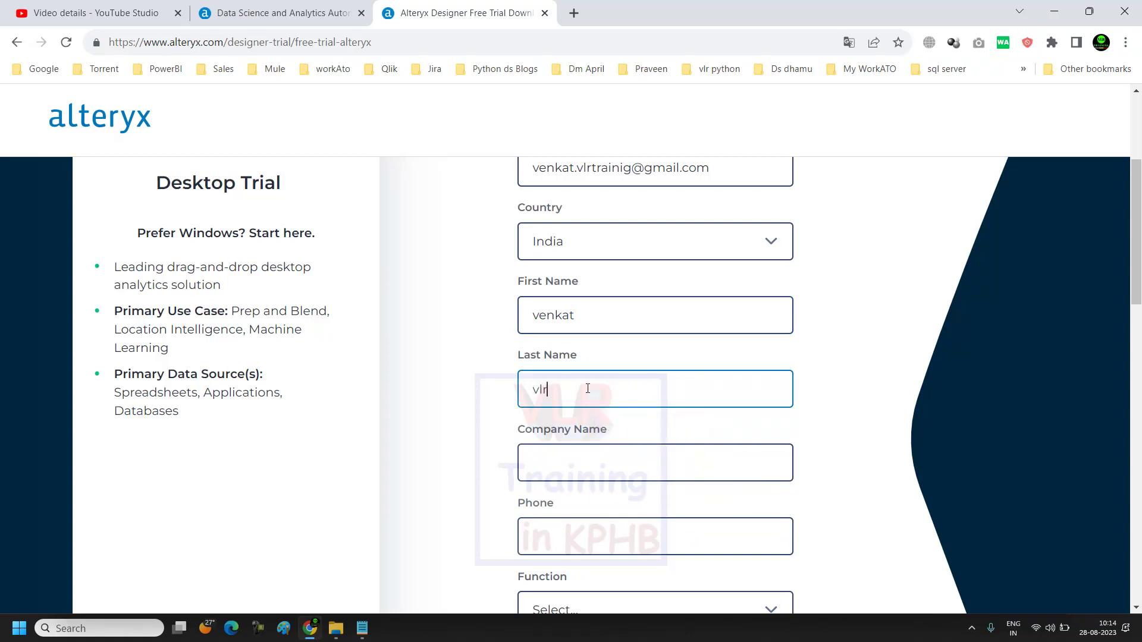
{"action": "left_click", "coordinate": [585, 465]}
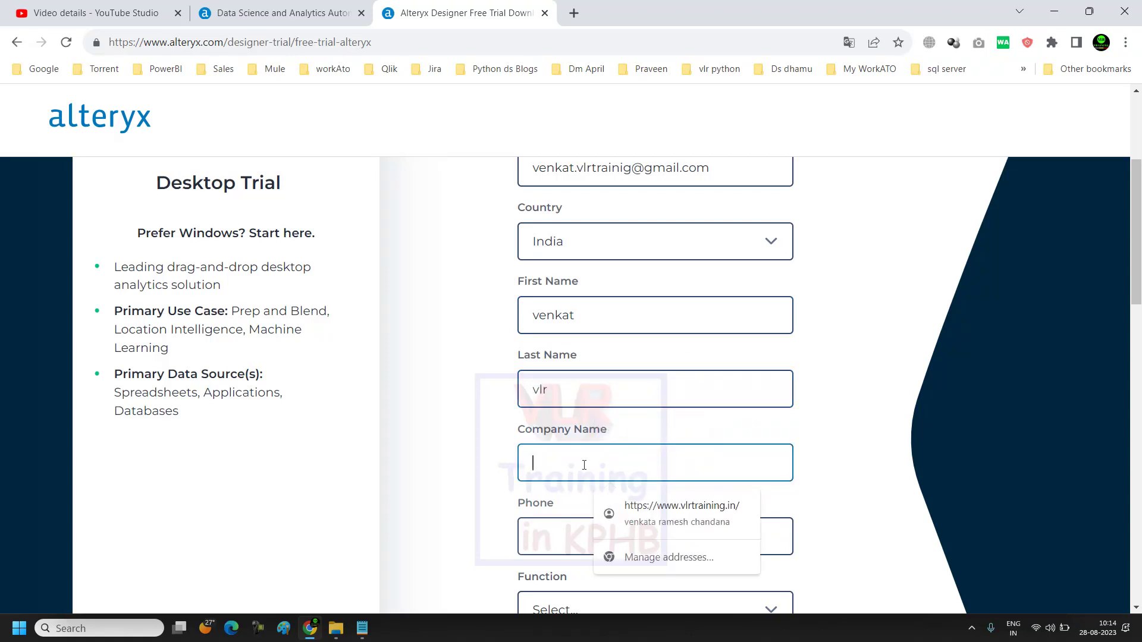
{"action": "type", "text": "vlr"}
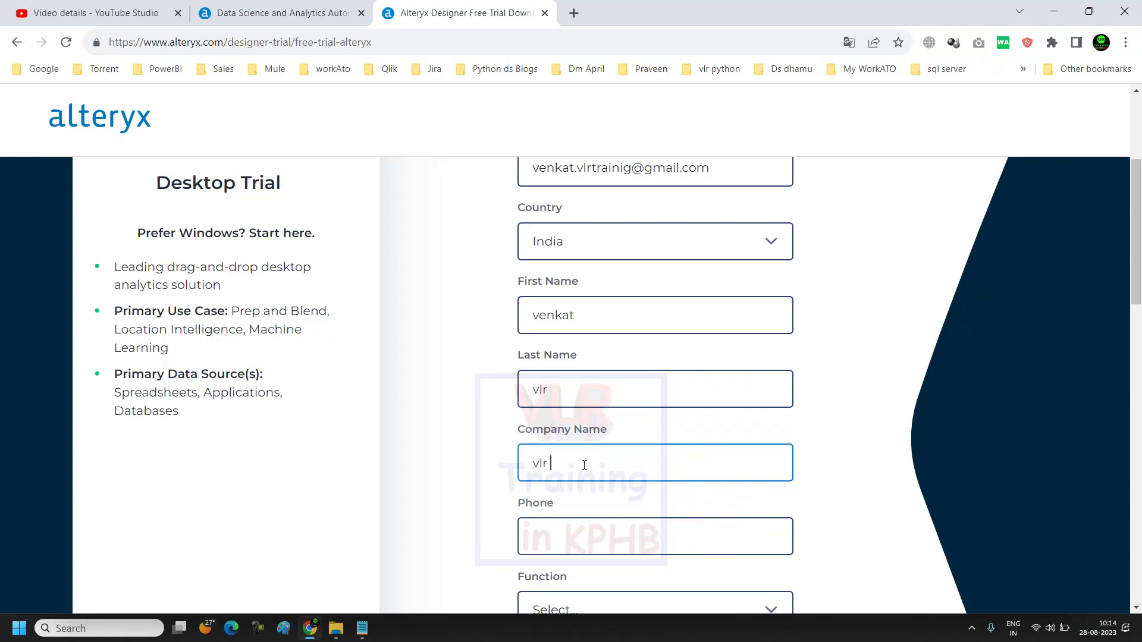
{"action": "type", "text": " training"}
{"action": "scroll", "coordinate": [589, 465], "scroll_direction": "down", "scroll_amount": 2}
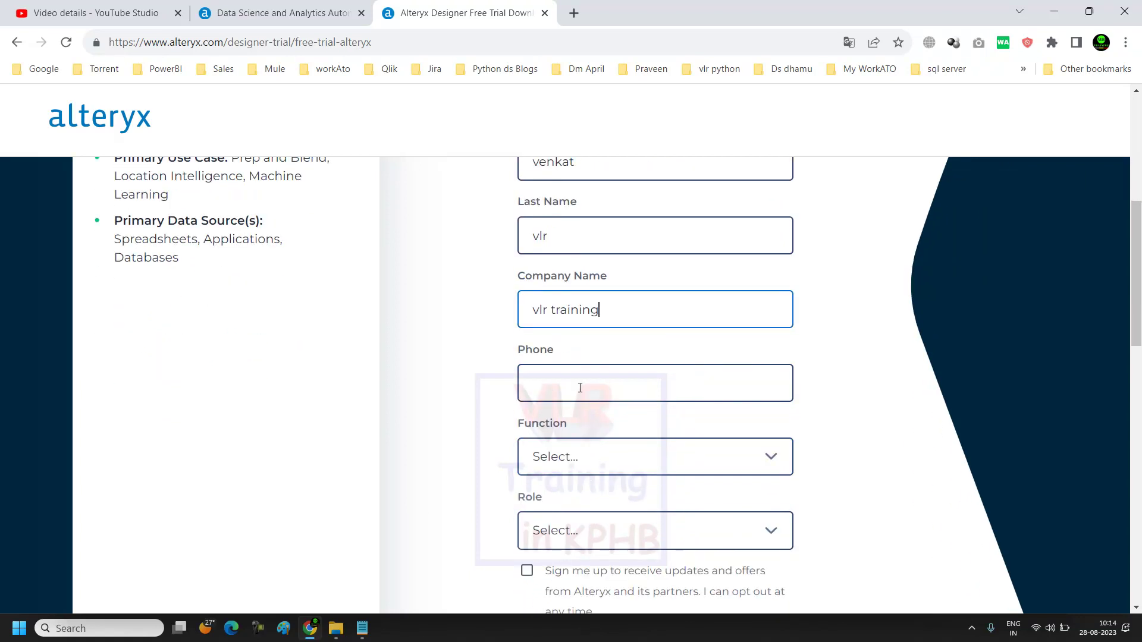
{"action": "left_click", "coordinate": [580, 387]}
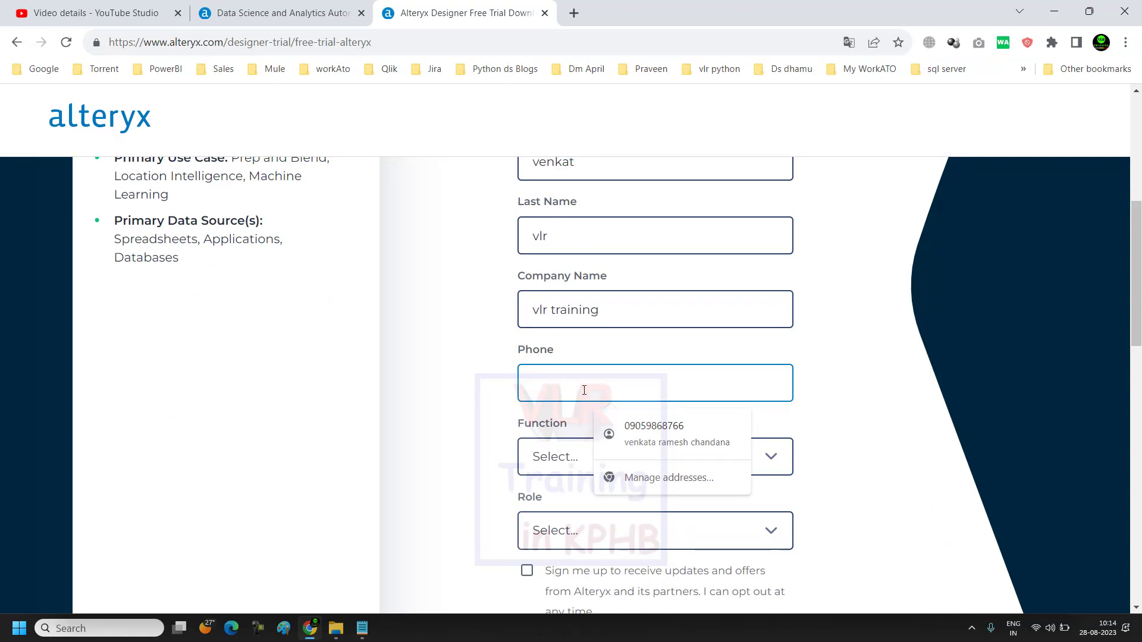
{"action": "left_click", "coordinate": [630, 434]}
Step: Choose Function Education - Teaching / Learning and Role Director, and opt in to Alteryx updates
{"action": "scroll", "coordinate": [589, 476], "scroll_direction": "down", "scroll_amount": 1}
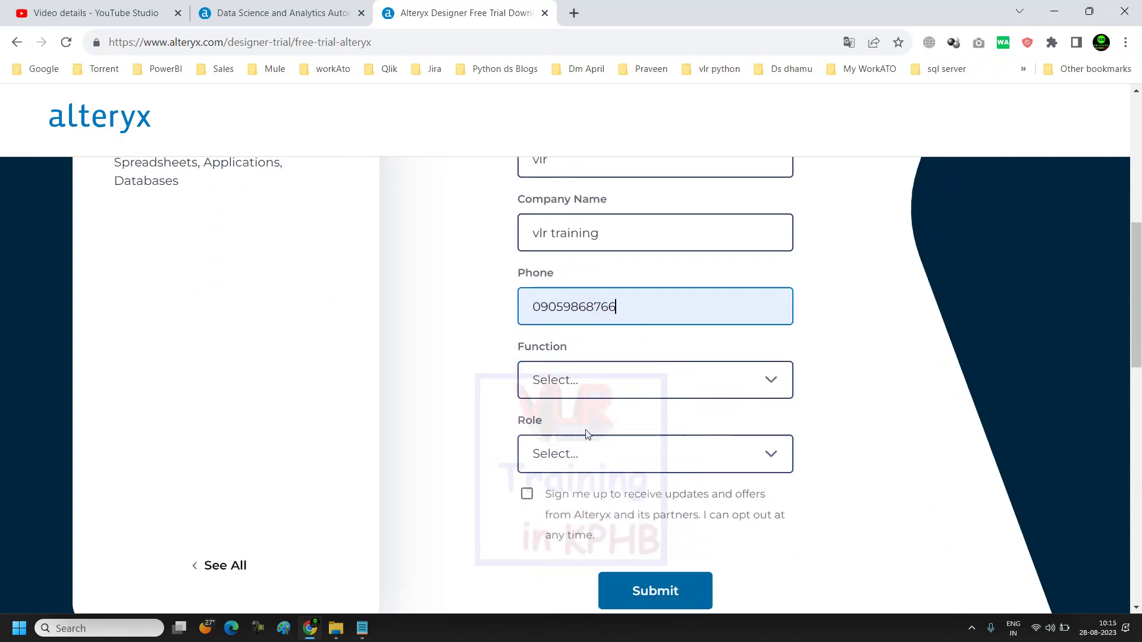
{"action": "left_click", "coordinate": [627, 397]}
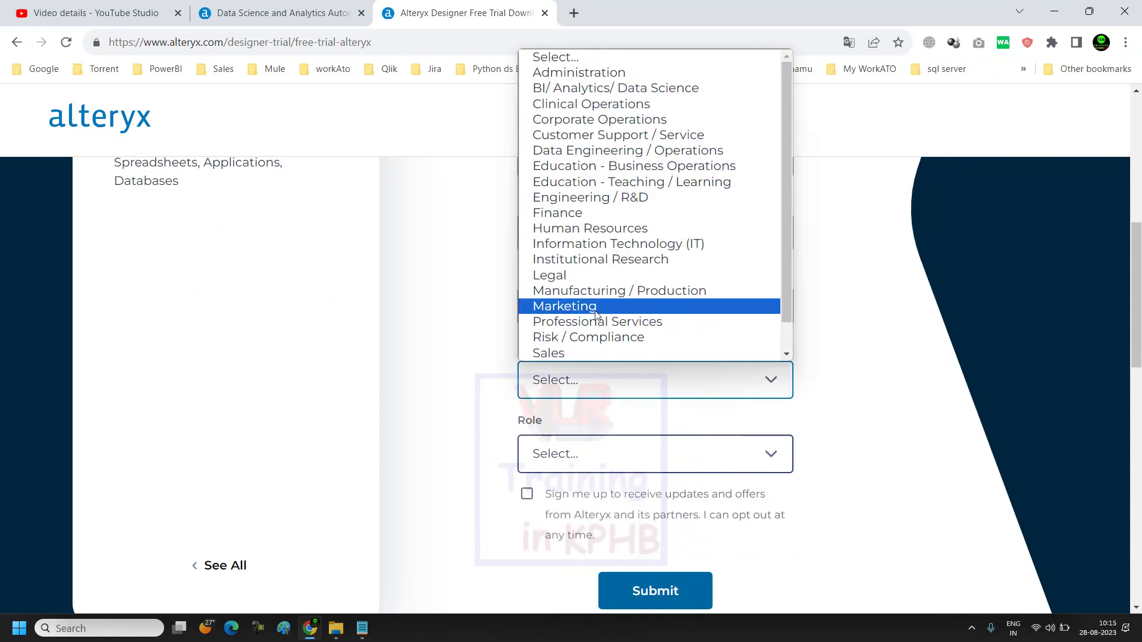
{"action": "left_click", "coordinate": [613, 189]}
{"action": "scroll", "coordinate": [586, 357], "scroll_direction": "down", "scroll_amount": 2}
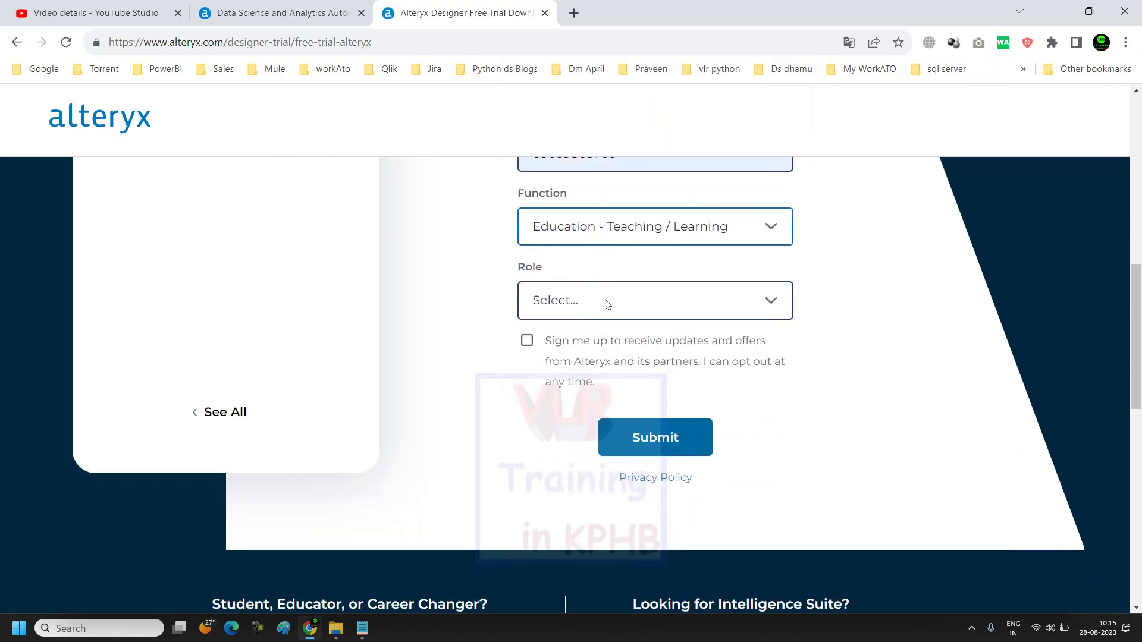
{"action": "left_click", "coordinate": [606, 308]}
{"action": "left_click", "coordinate": [559, 390]}
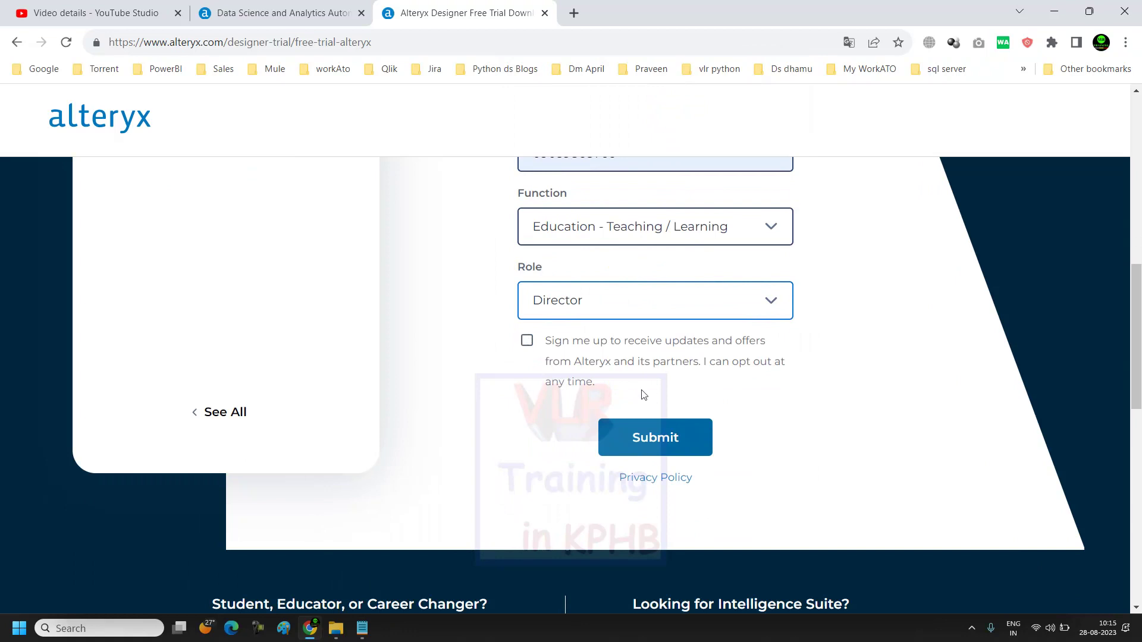
{"action": "left_click", "coordinate": [528, 342]}
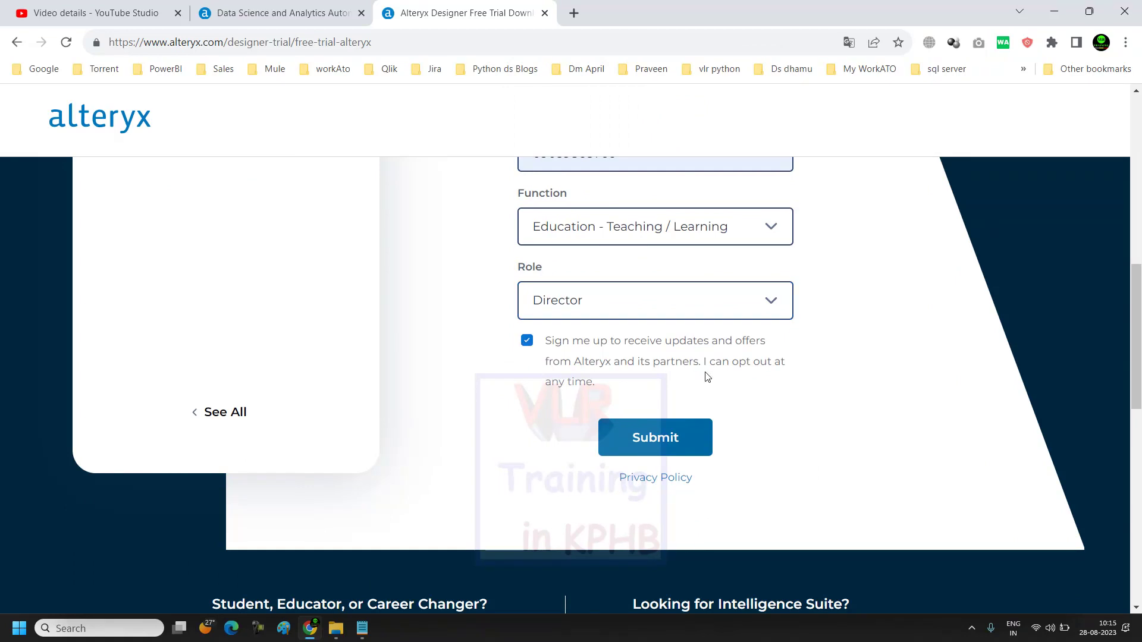
{"action": "scroll", "coordinate": [658, 390], "scroll_direction": "down", "scroll_amount": 1}
Step: Submit the trial form, save AlteryxDownloadManager_NonAdmin_x64.exe to the Desktop, and show it in its folder
{"action": "left_click", "coordinate": [651, 366]}
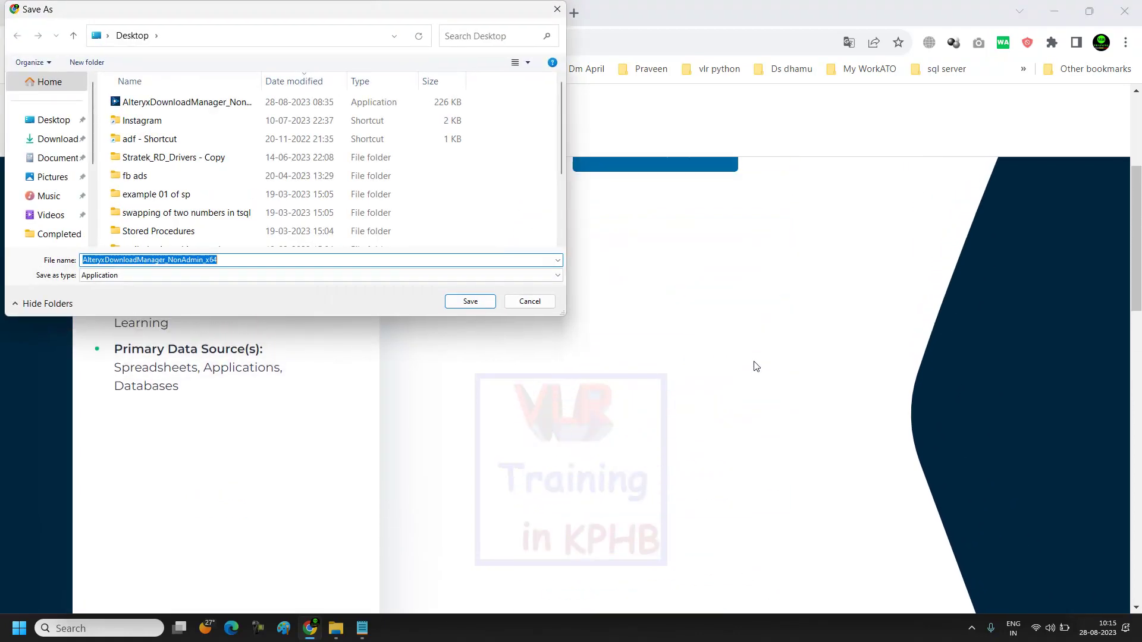
{"action": "left_click", "coordinate": [469, 303]}
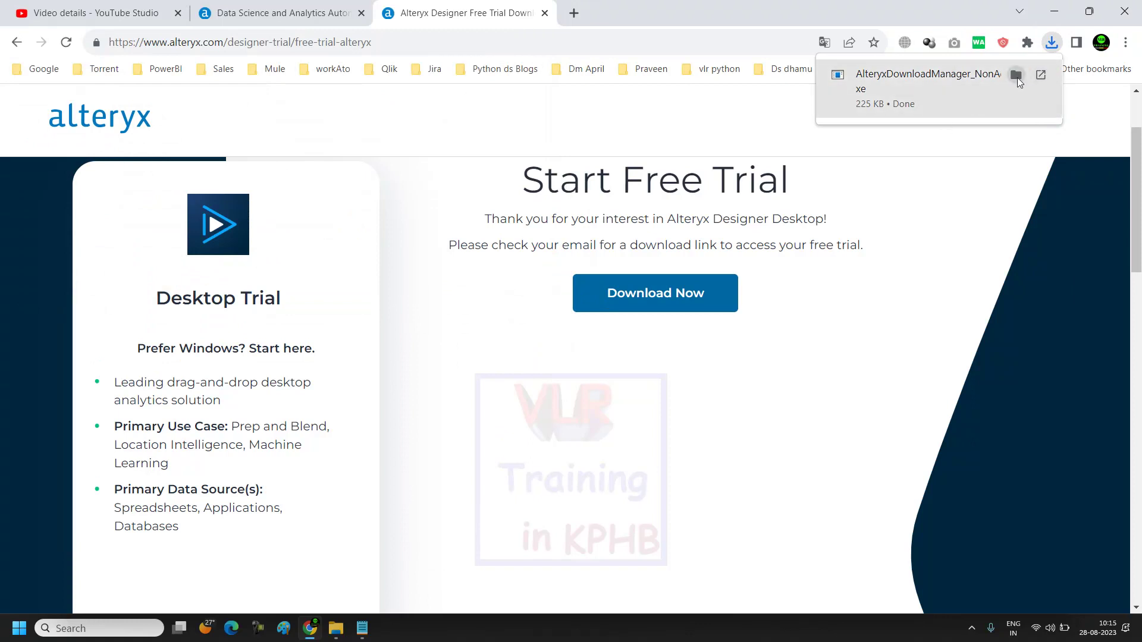
{"action": "left_click", "coordinate": [1017, 76]}
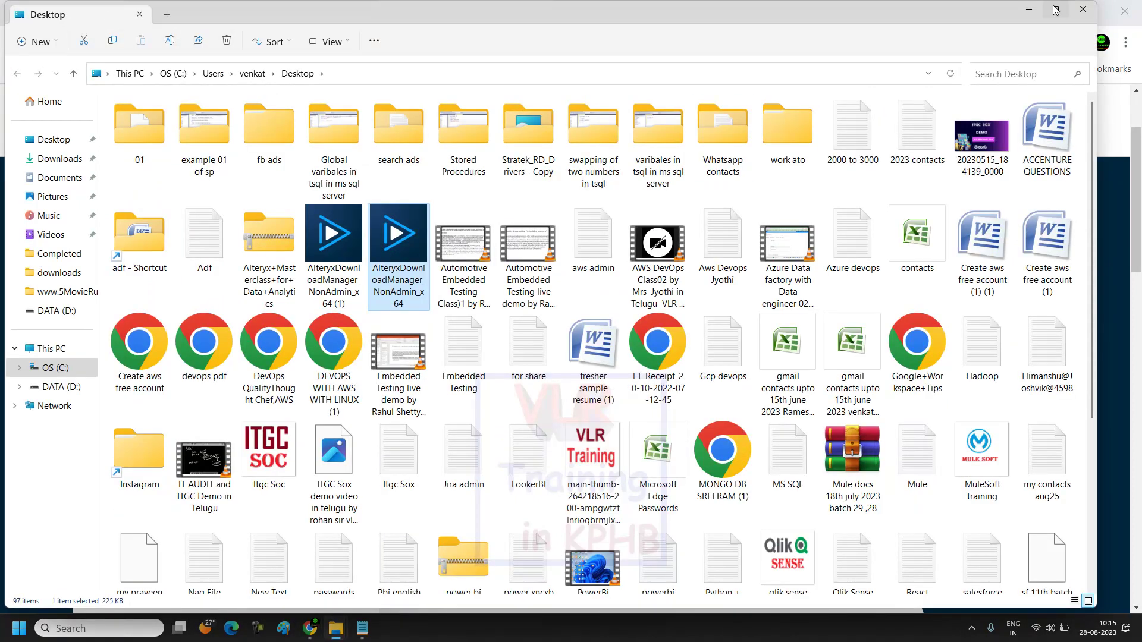
Step: Close the Desktop folder, reveal the desktop, and launch AlteryxDownloadManager_NonAdmin_x64 (1) from it
{"action": "left_click", "coordinate": [1083, 9]}
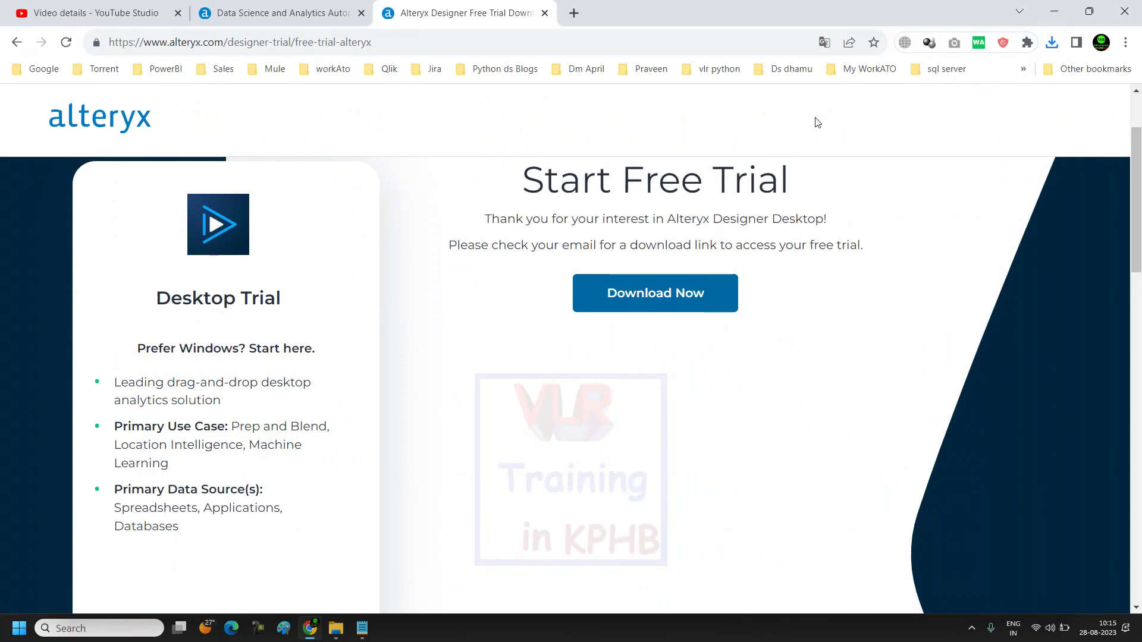
{"action": "key", "text": "super+d"}
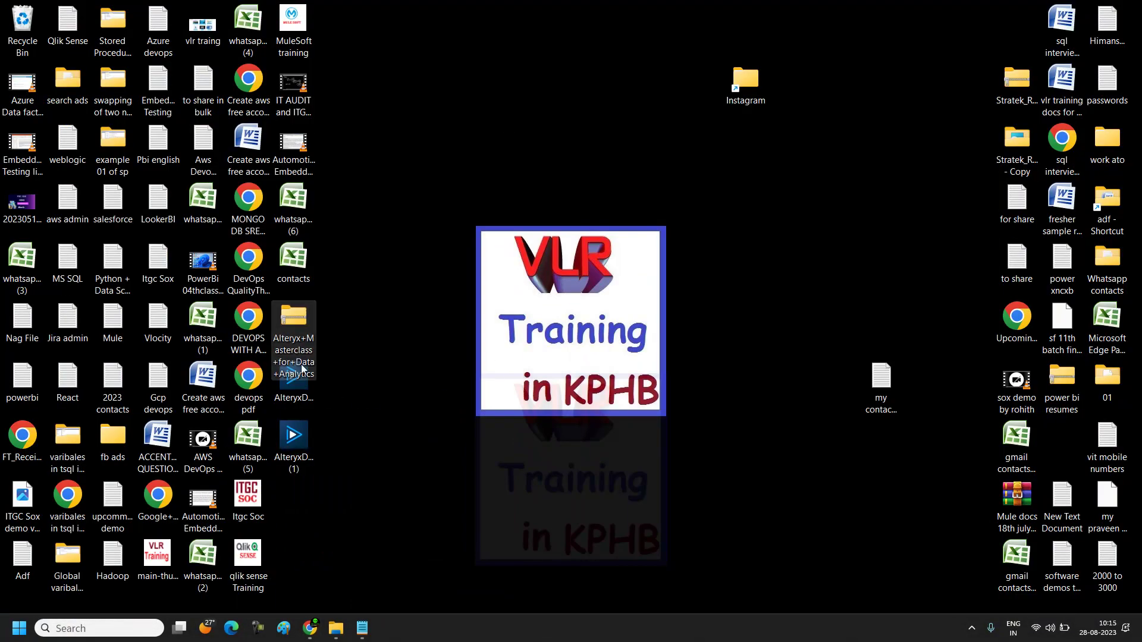
{"action": "left_click_drag", "start_coordinate": [298, 324], "coordinate": [434, 288]}
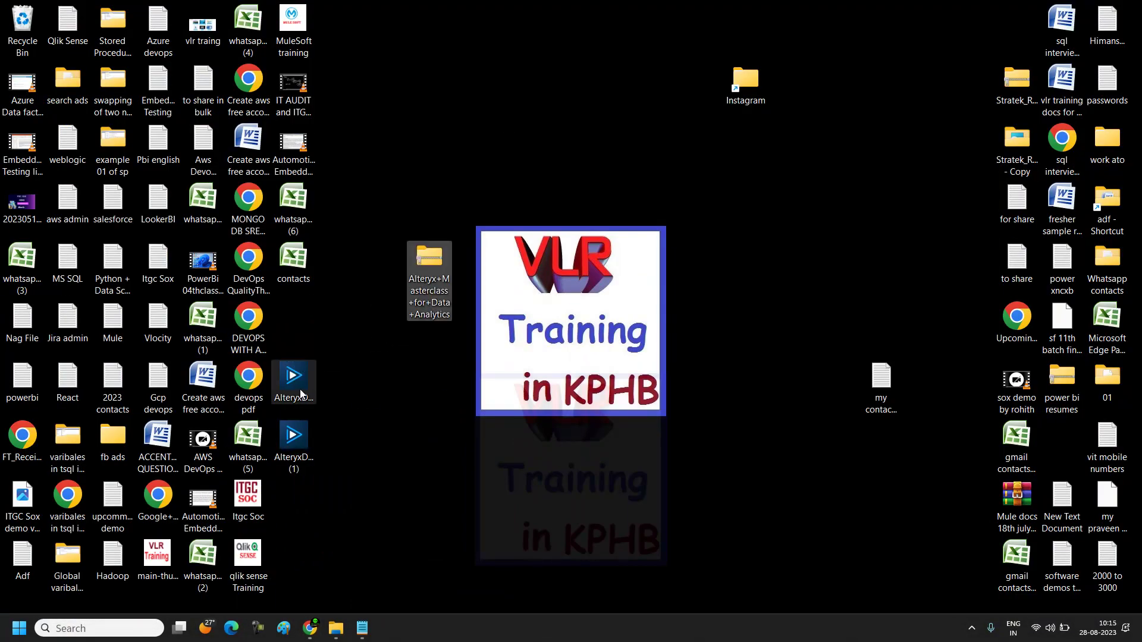
{"action": "left_click", "coordinate": [294, 438]}
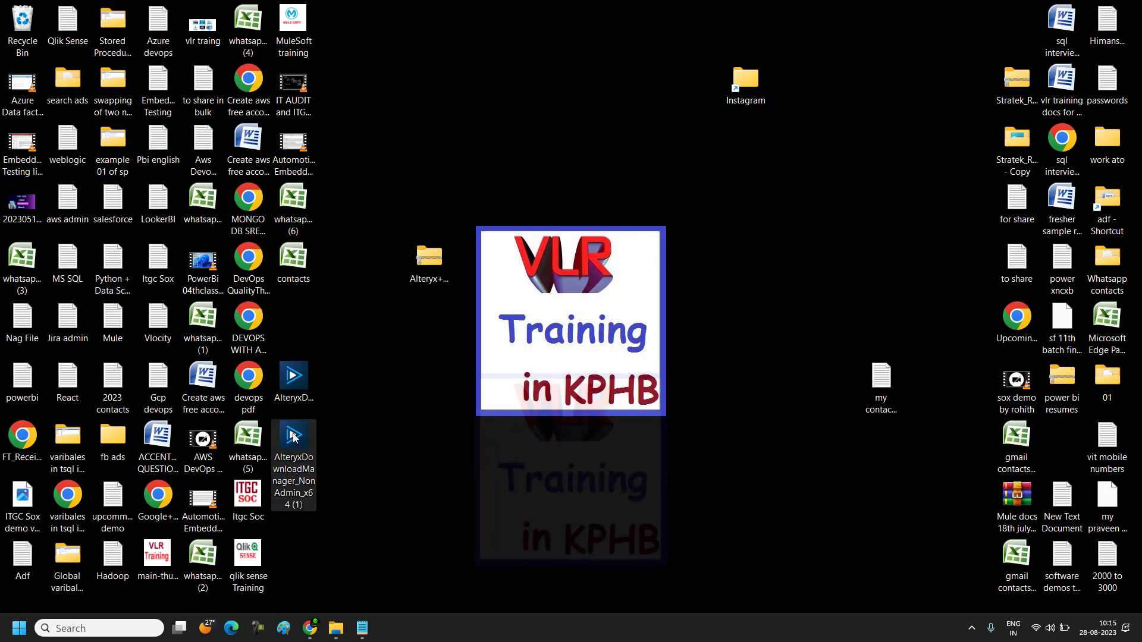
{"action": "double_click", "coordinate": [293, 438]}
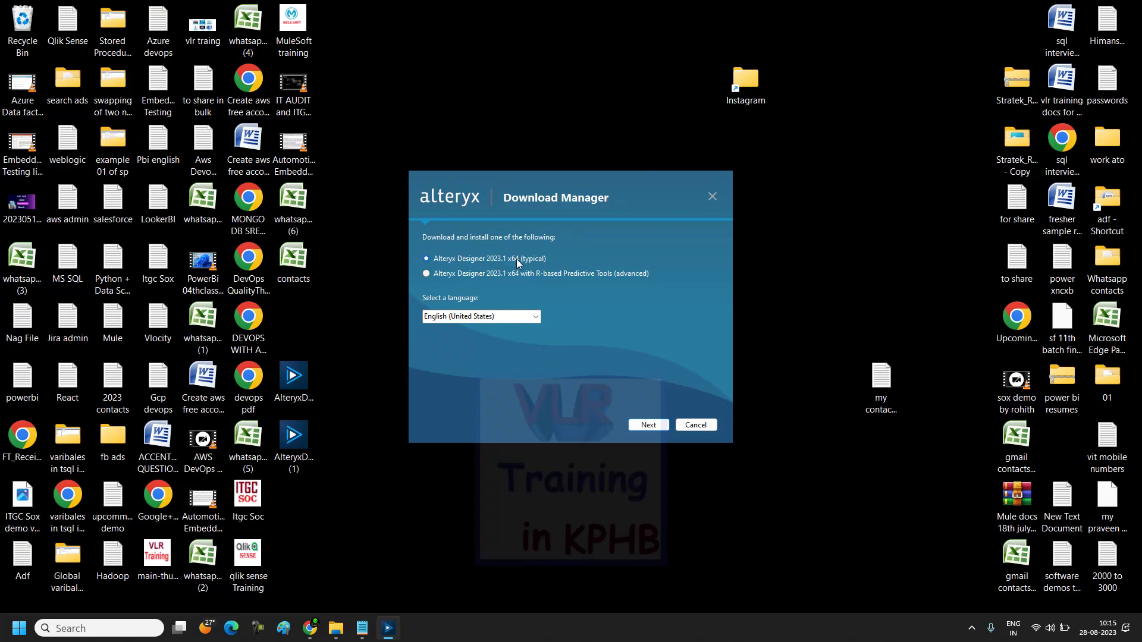
Step: Keep typical Alteryx Designer 2023.1 x64 in English (United States) and start its download
{"action": "left_click", "coordinate": [515, 315]}
{"action": "left_click", "coordinate": [647, 423]}
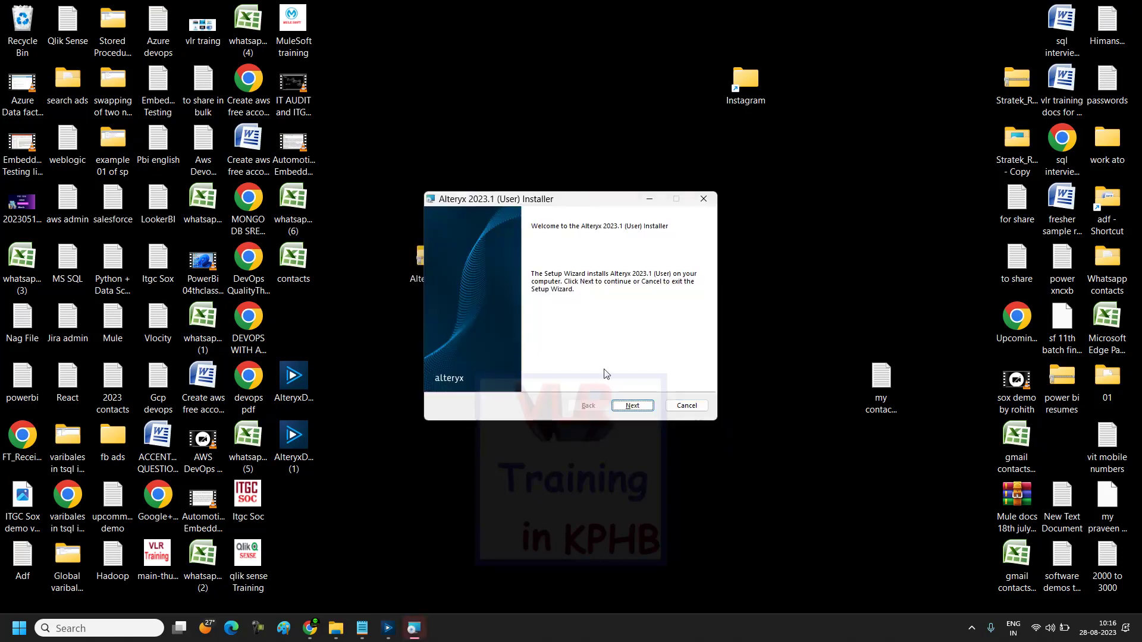
Step: Accept the license, keep the default install folder, install Alteryx 2023.1, and finish with Run Alteryx Now
{"action": "left_click", "coordinate": [634, 407]}
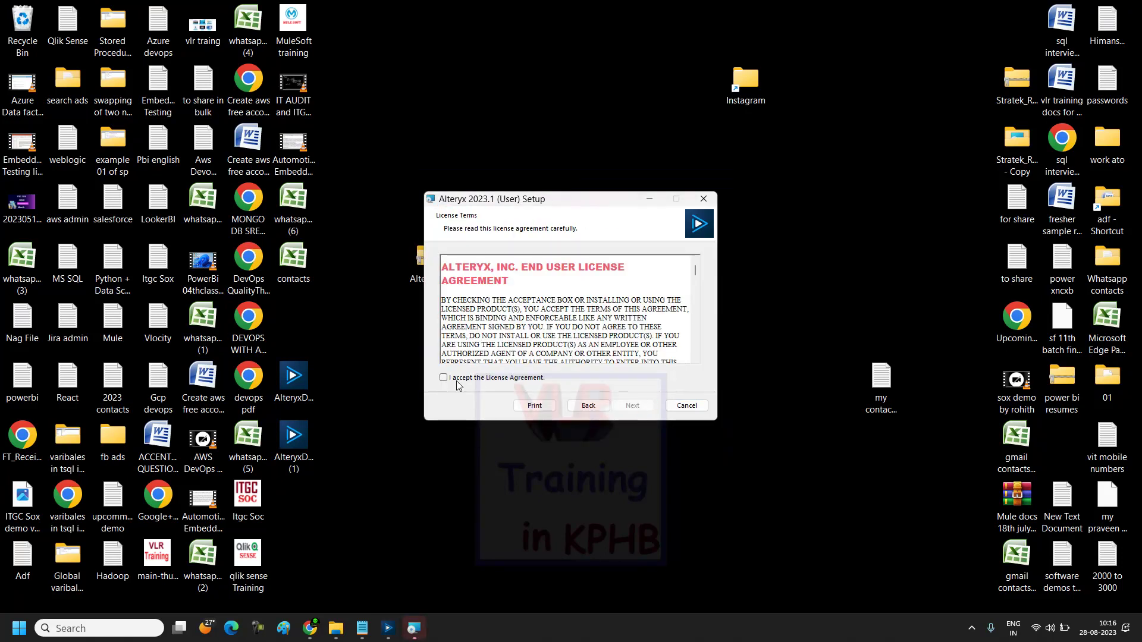
{"action": "left_click", "coordinate": [443, 378]}
{"action": "left_click", "coordinate": [632, 406]}
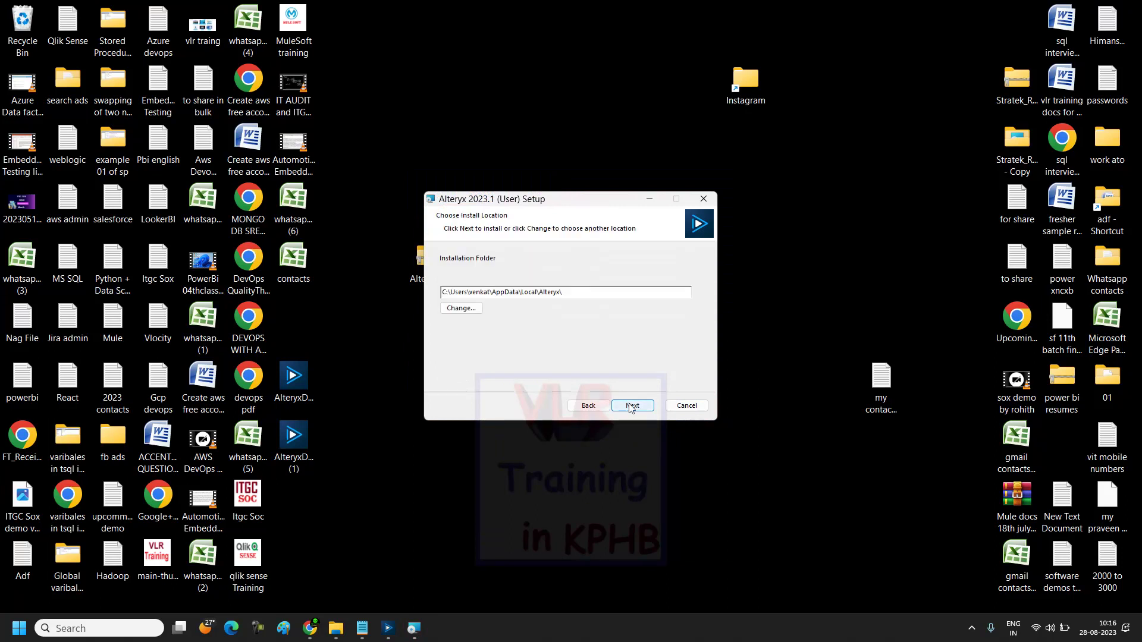
{"action": "left_click", "coordinate": [632, 407]}
{"action": "left_click", "coordinate": [589, 405]}
{"action": "left_click", "coordinate": [629, 408]}
{"action": "left_click", "coordinate": [624, 406]}
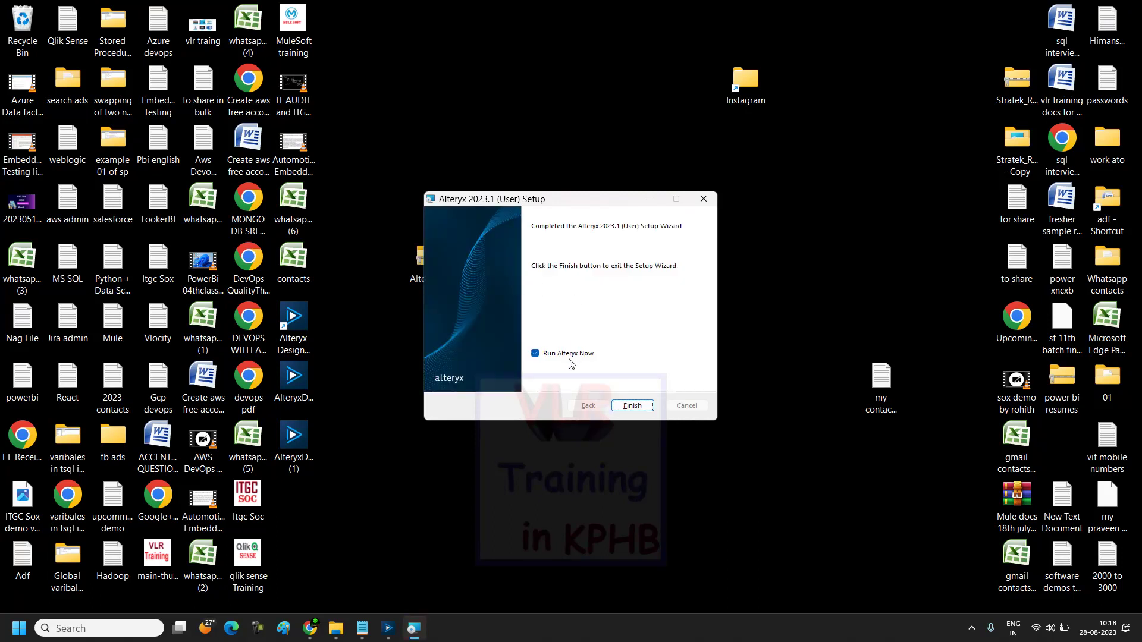
{"action": "left_click", "coordinate": [632, 406]}
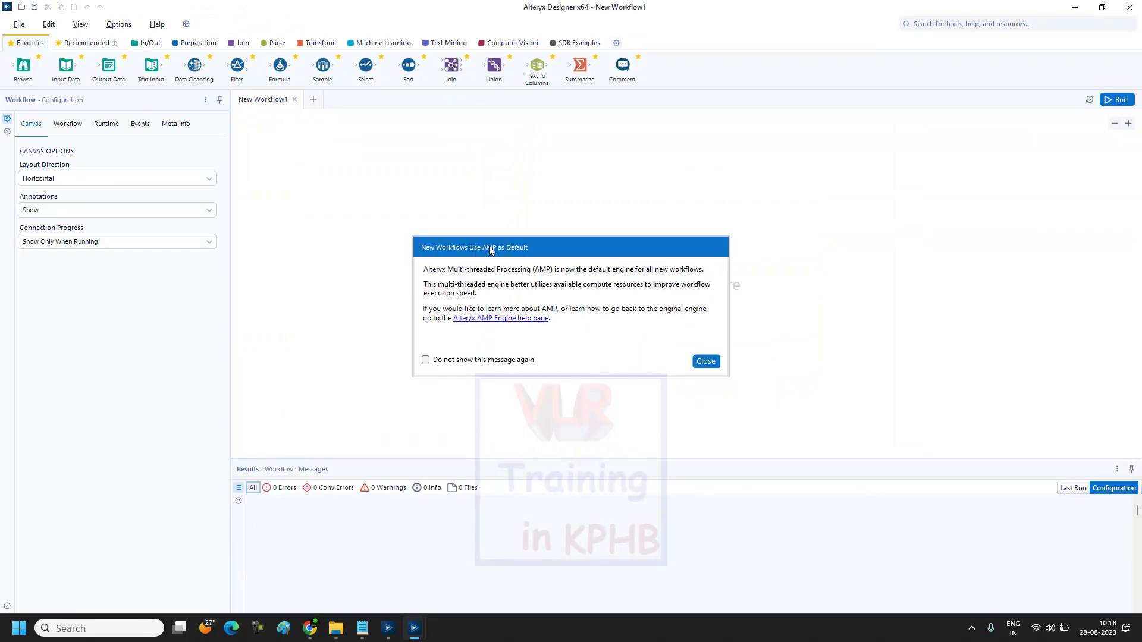
Step: Tick 'Do not show this message again' on the AMP default-engine notice and close it
{"action": "left_click", "coordinate": [426, 360]}
{"action": "left_click", "coordinate": [705, 361]}
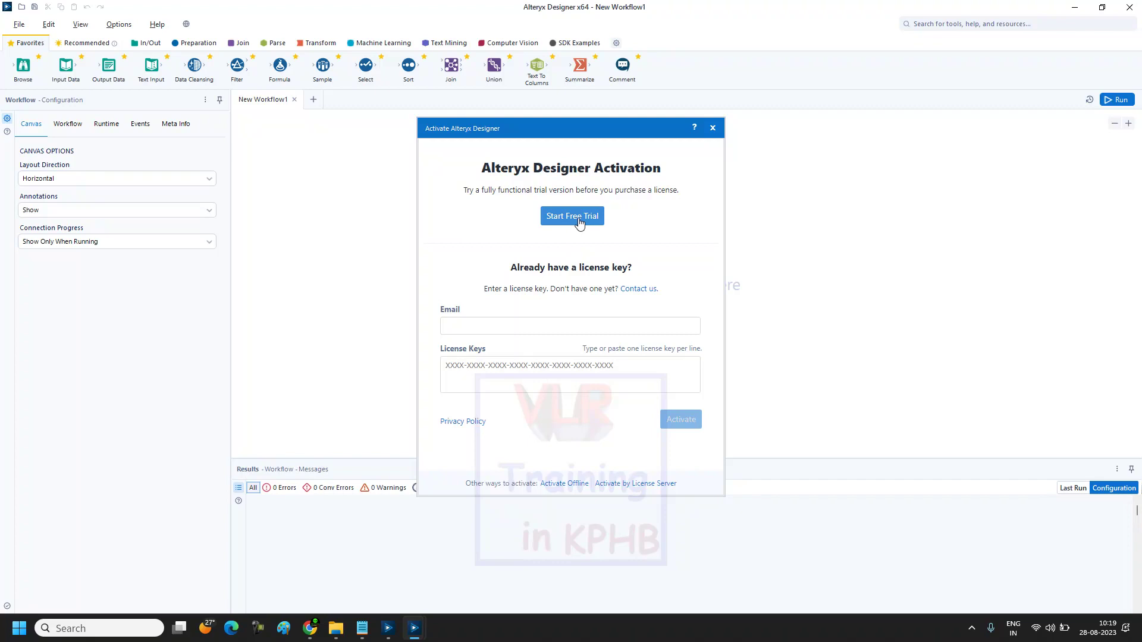
Step: Choose Start Free Trial, enter the user's e-mail address, and continue to the trial details form
{"action": "left_click", "coordinate": [580, 224]}
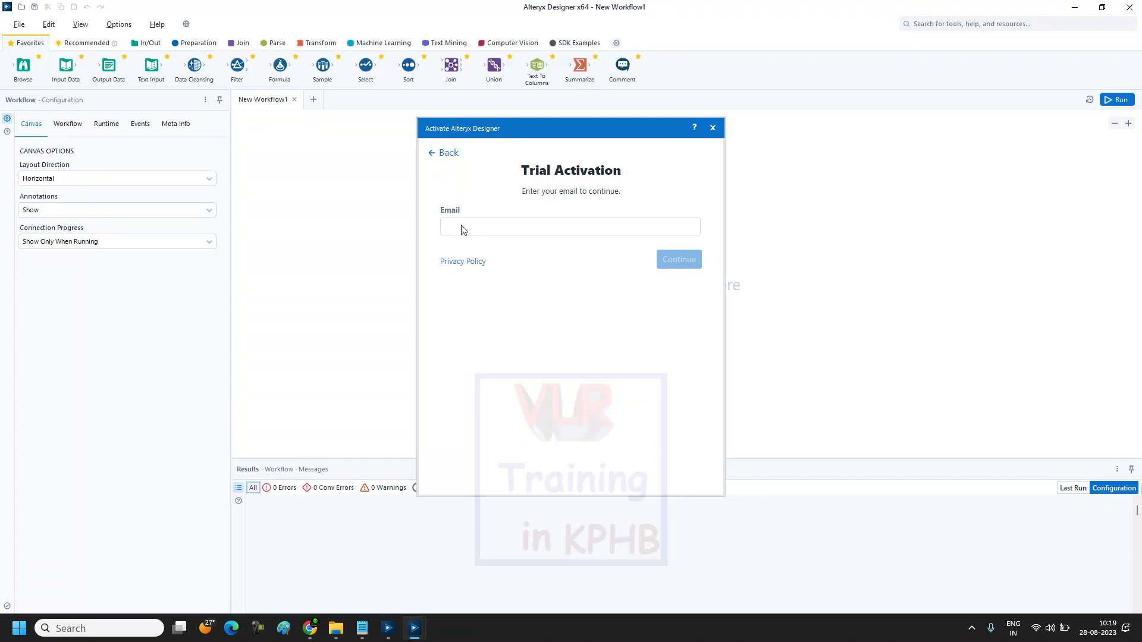
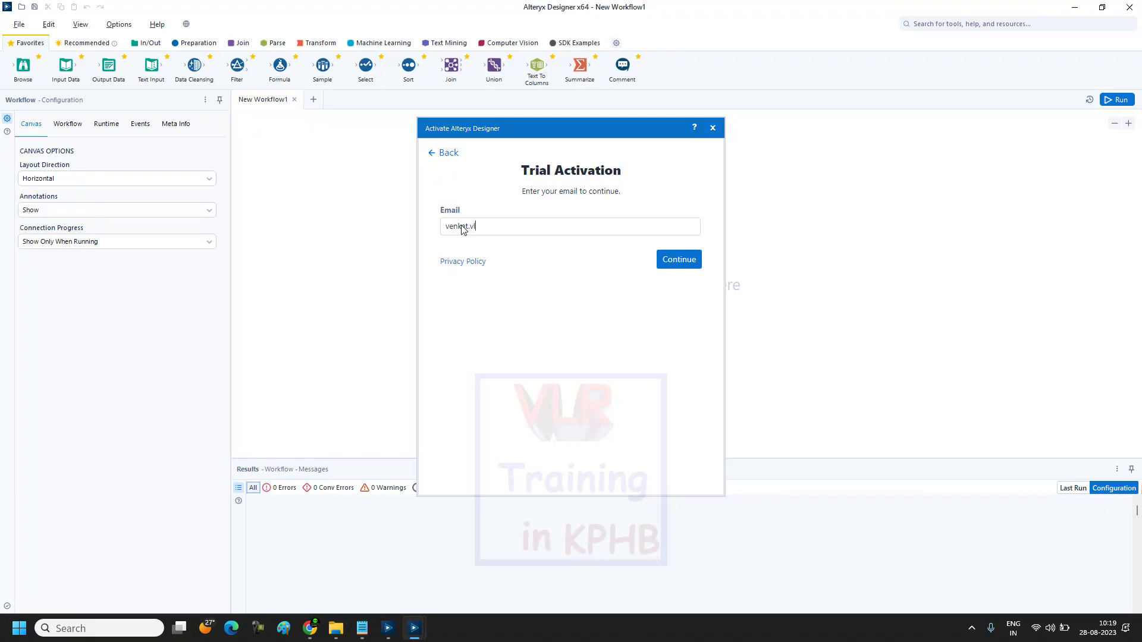
{"action": "left_click", "coordinate": [676, 262]}
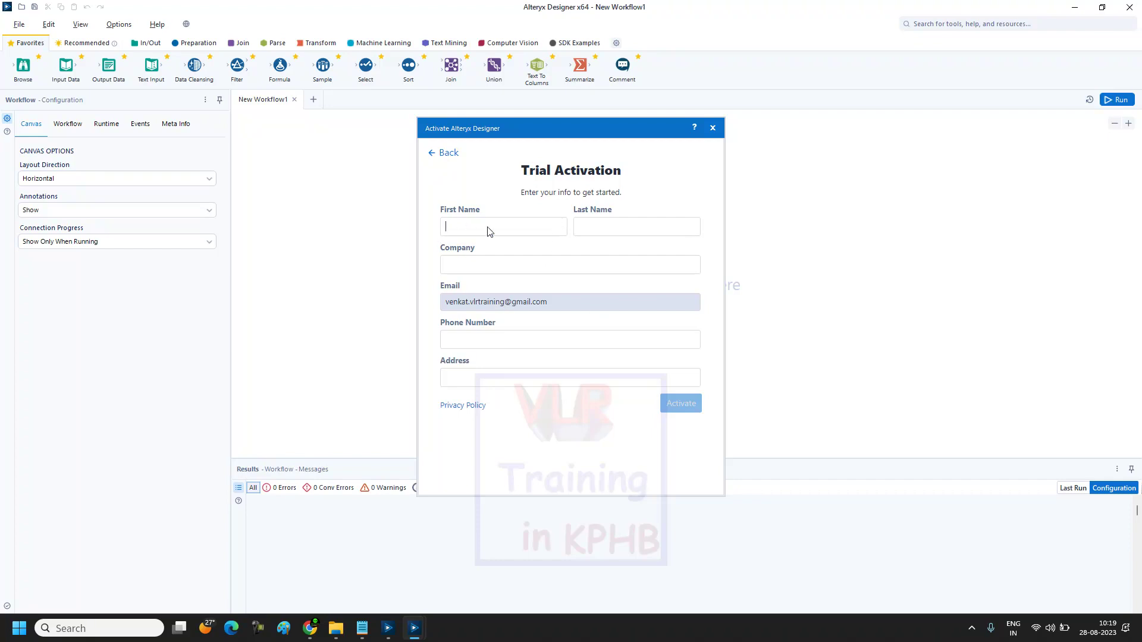
Step: Enter the user's name, company name and phone number on the Trial Activation form
{"action": "type", "text": "enkat"}
{"action": "left_click", "coordinate": [600, 231]}
{"action": "left_click", "coordinate": [538, 266]}
{"action": "type", "text": "vlr training"}
{"action": "left_click", "coordinate": [532, 340]}
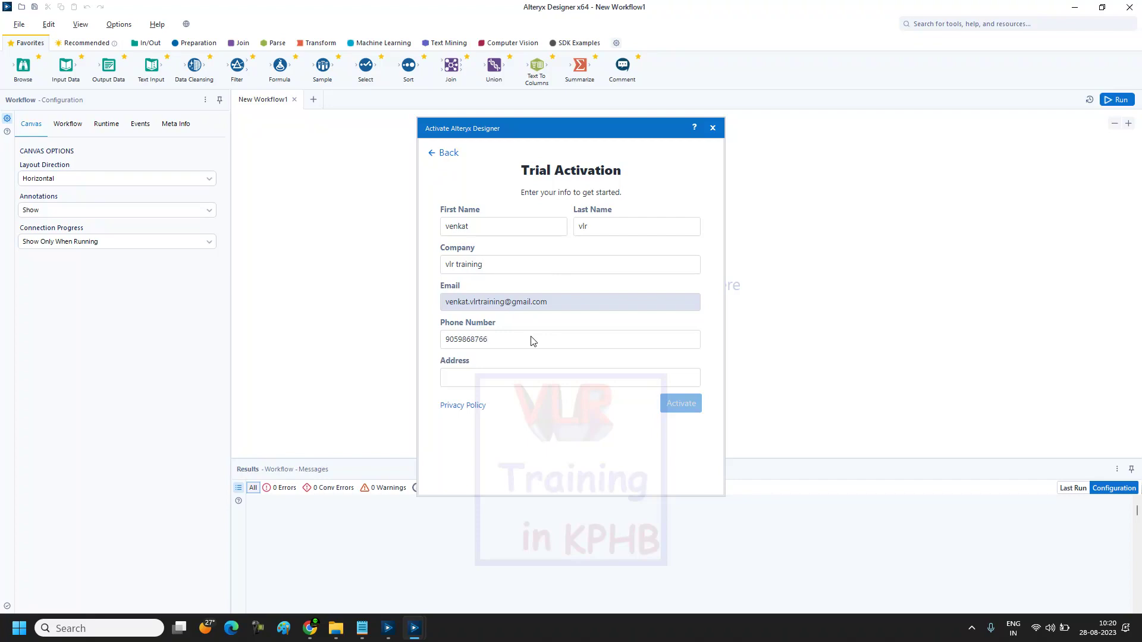
Step: Type the start of the address, dismiss the Google Maps error, and select the phone number
{"action": "left_click", "coordinate": [497, 384]}
{"action": "type", "text": "hyderabad"}
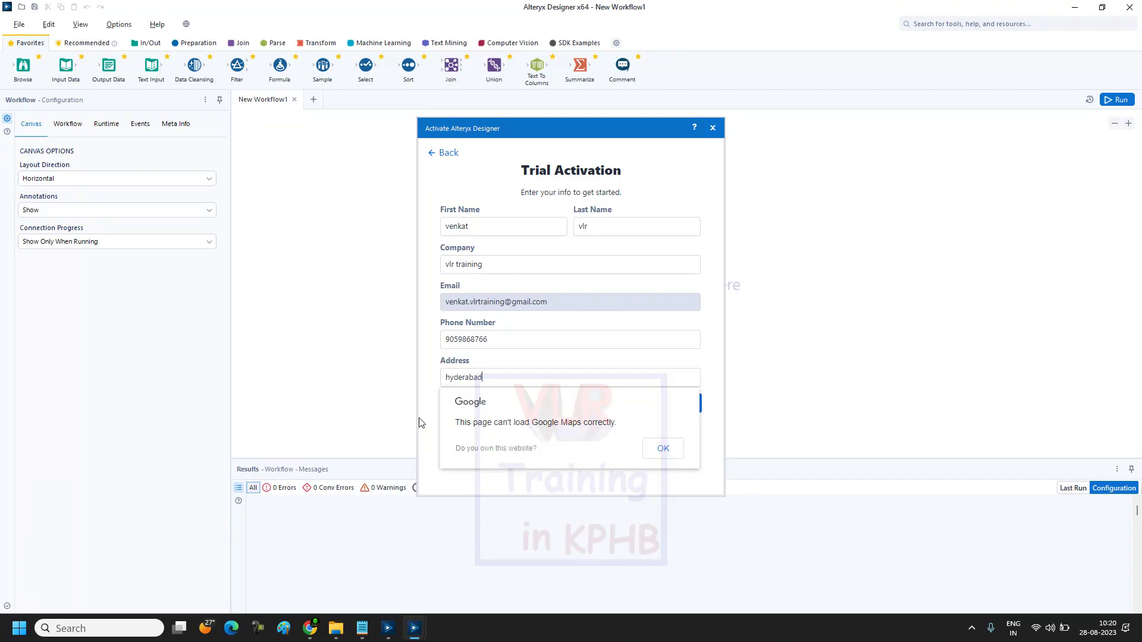
{"action": "left_click", "coordinate": [660, 450]}
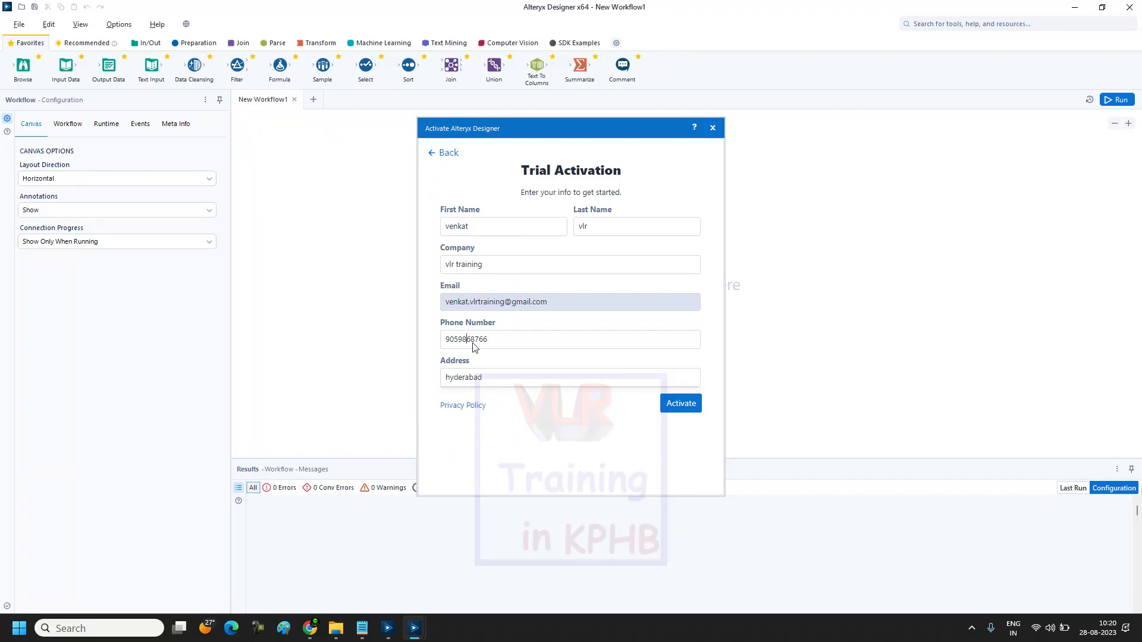
{"action": "left_click_drag", "start_coordinate": [489, 342], "coordinate": [443, 343]}
Step: In a new Chrome tab, go to the VLR Training courses site via the 'vlr' suggestion
{"action": "left_click", "coordinate": [480, 340]}
{"action": "left_click", "coordinate": [312, 572]}
{"action": "left_click", "coordinate": [574, 14]}
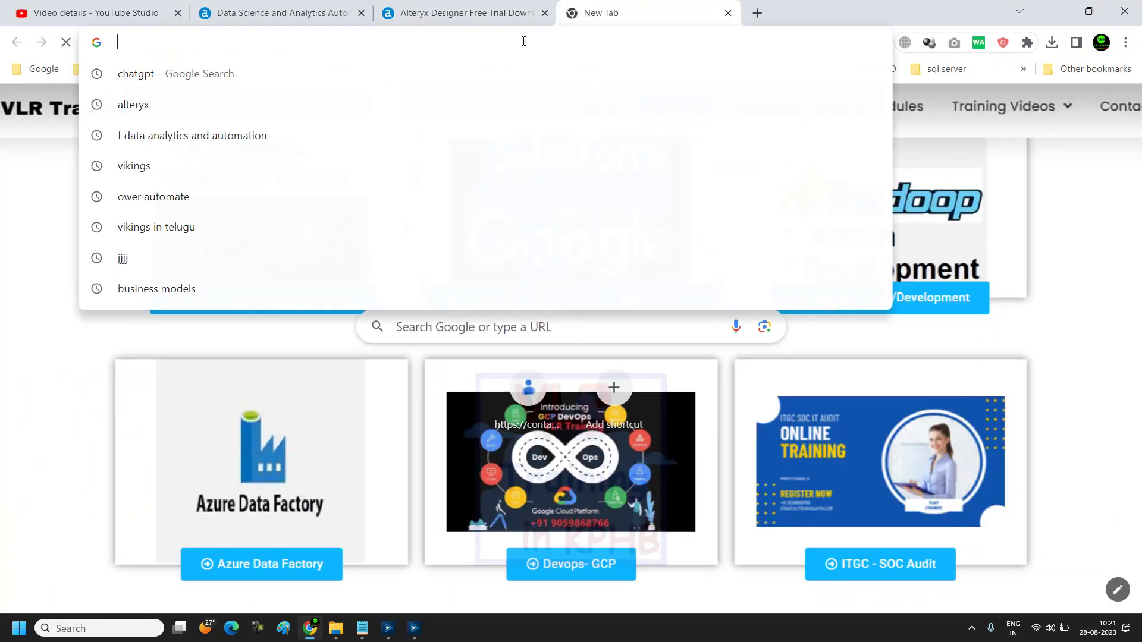
{"action": "type", "text": "vlr"}
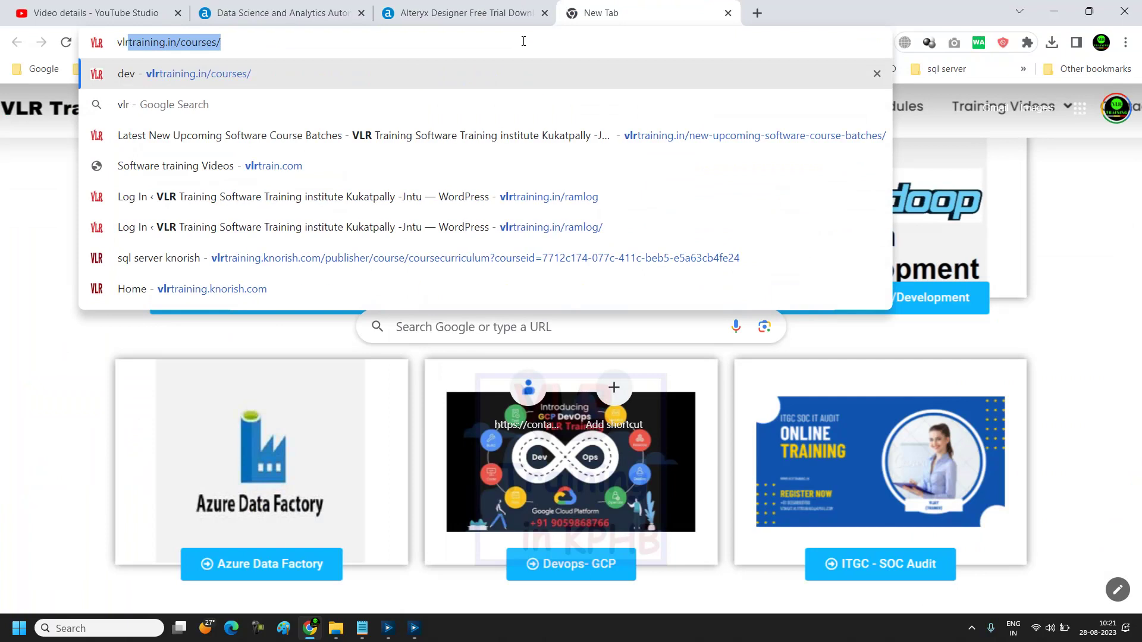
{"action": "key", "text": "Return"}
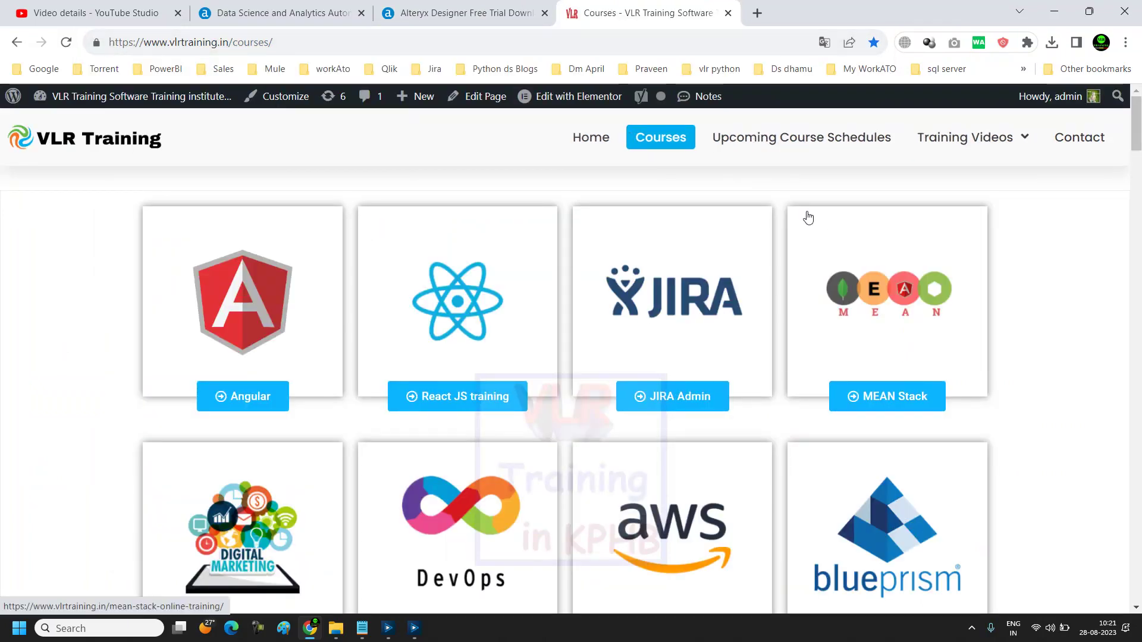
Step: Open Upcoming Course Schedules and scroll through the table of course demo dates and times
{"action": "left_click", "coordinate": [763, 139]}
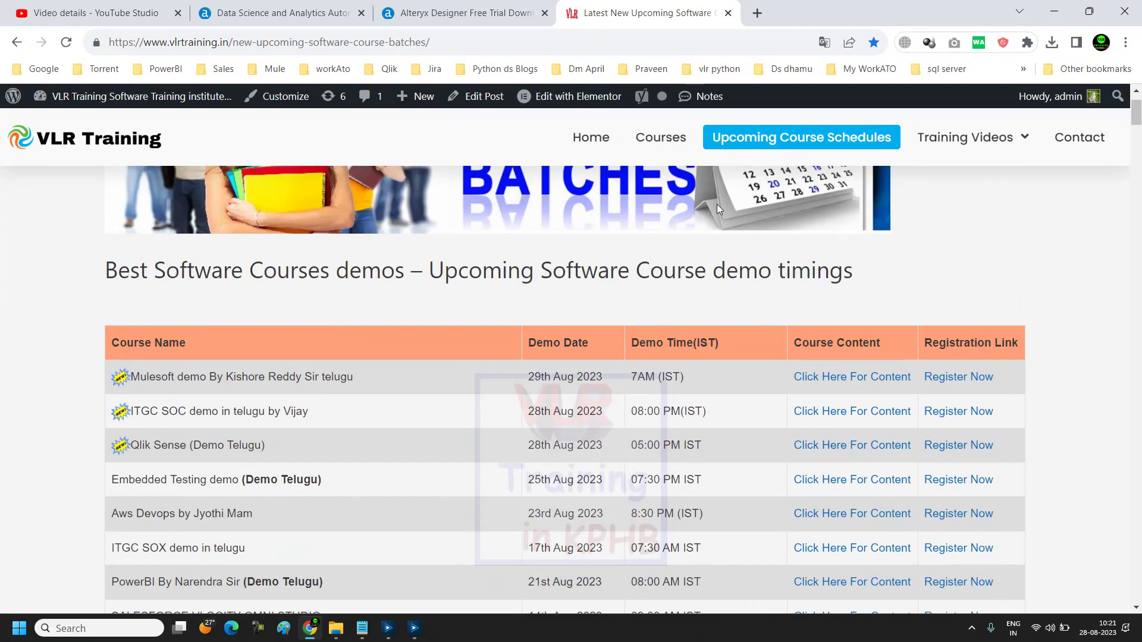
{"action": "scroll", "coordinate": [424, 233], "scroll_direction": "down", "scroll_amount": 2}
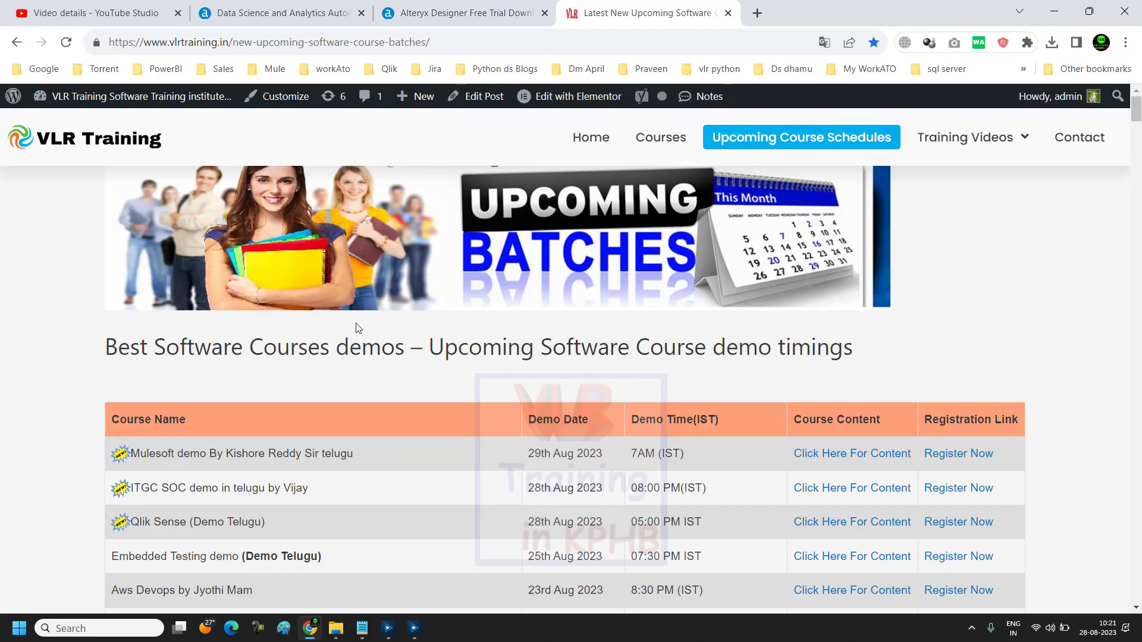
{"action": "scroll", "coordinate": [390, 324], "scroll_direction": "down", "scroll_amount": 2}
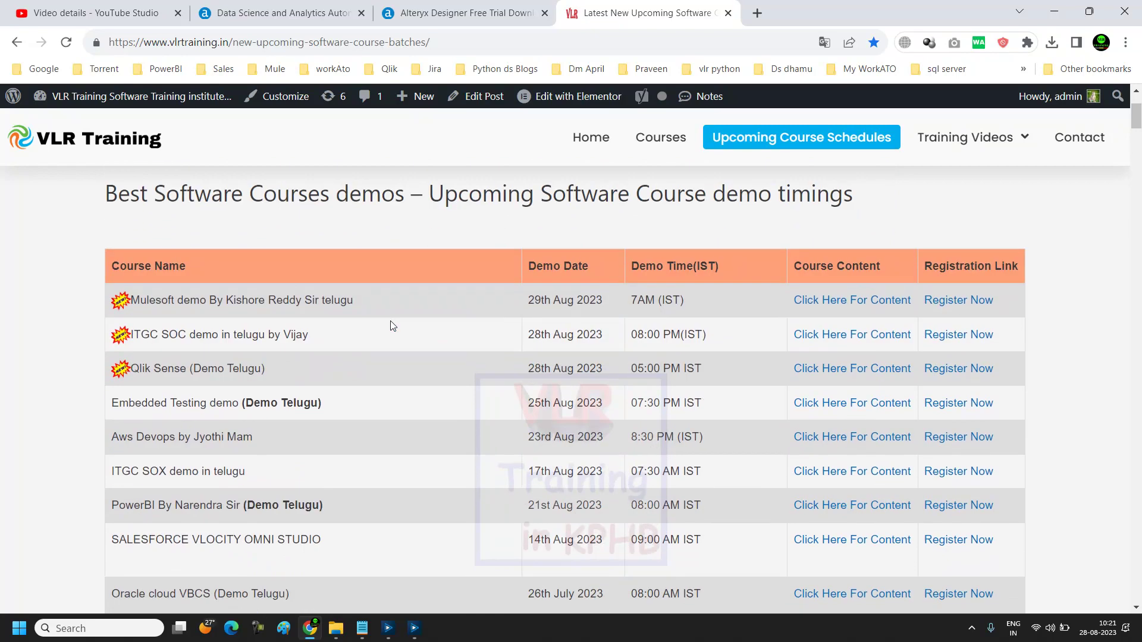
{"action": "scroll", "coordinate": [392, 326], "scroll_direction": "up", "scroll_amount": 2}
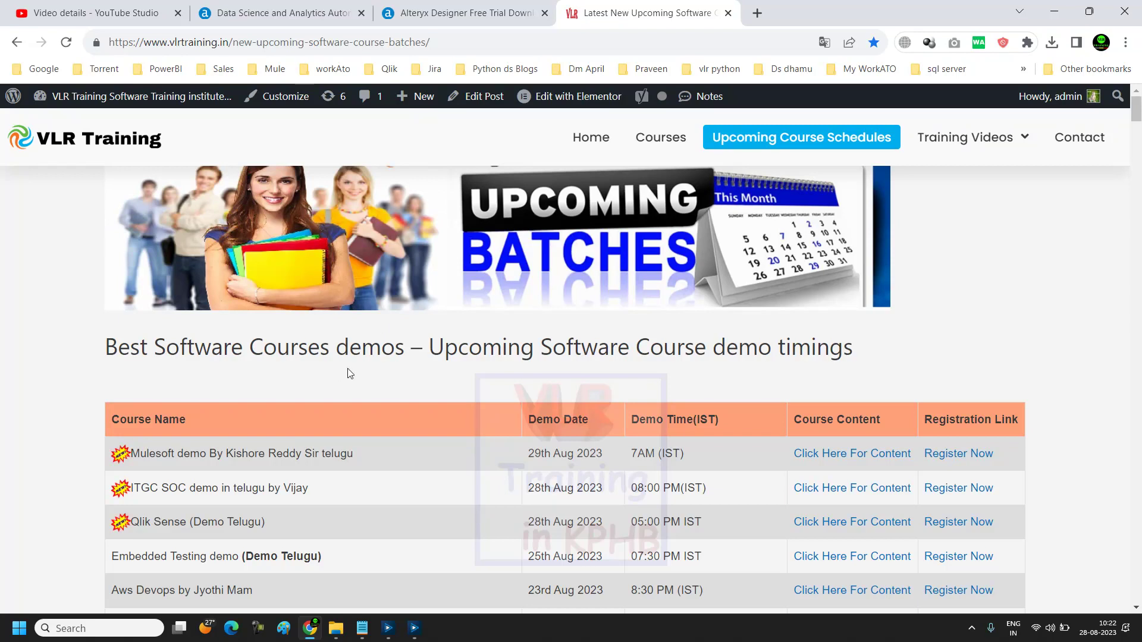
{"action": "scroll", "coordinate": [410, 370], "scroll_direction": "down", "scroll_amount": 3}
{"action": "scroll", "coordinate": [409, 369], "scroll_direction": "down", "scroll_amount": 3}
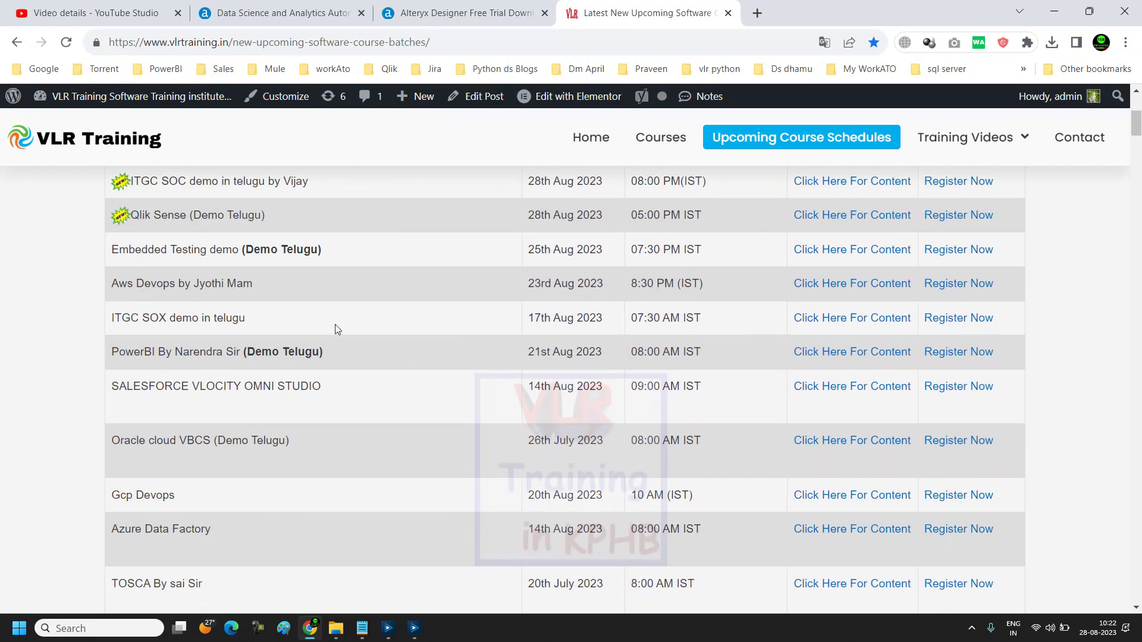
{"action": "scroll", "coordinate": [230, 366], "scroll_direction": "down", "scroll_amount": 3}
{"action": "scroll", "coordinate": [230, 367], "scroll_direction": "up", "scroll_amount": 9}
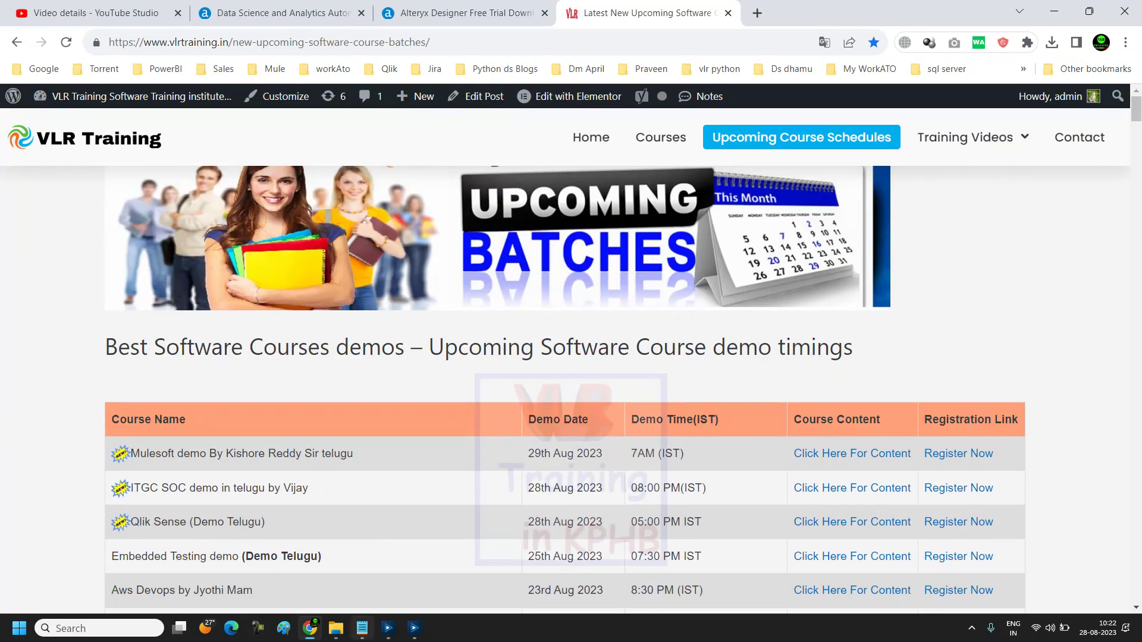
Step: Finish the Alteryx installation and dismiss its completion notice in the Download Manager
{"action": "mouse_move", "coordinate": [396, 637]}
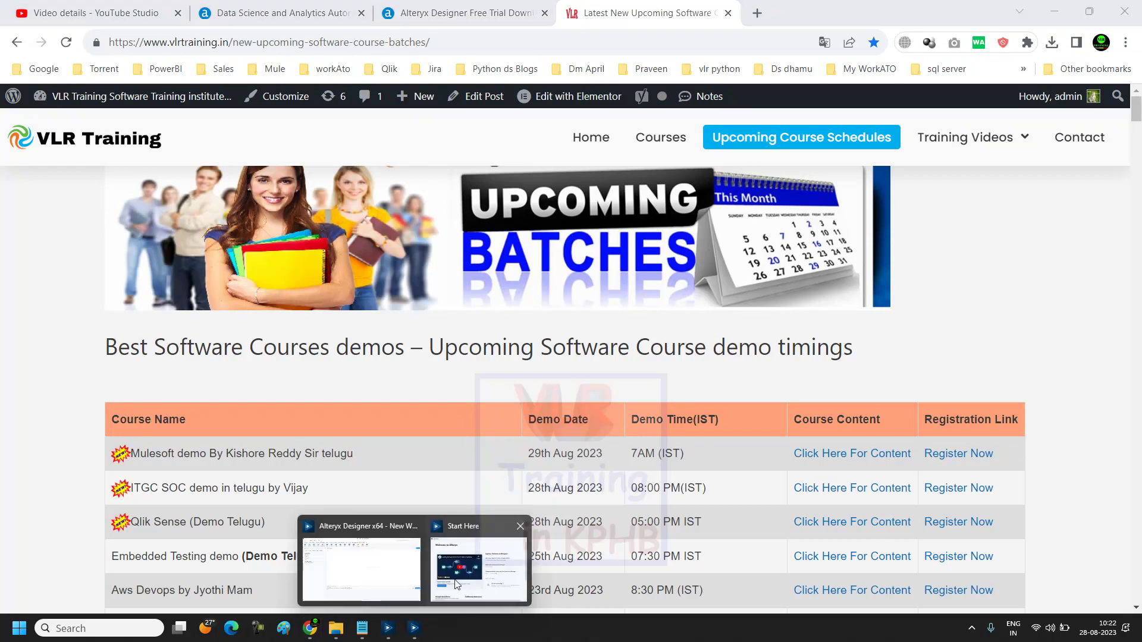
{"action": "left_click", "coordinate": [499, 559]}
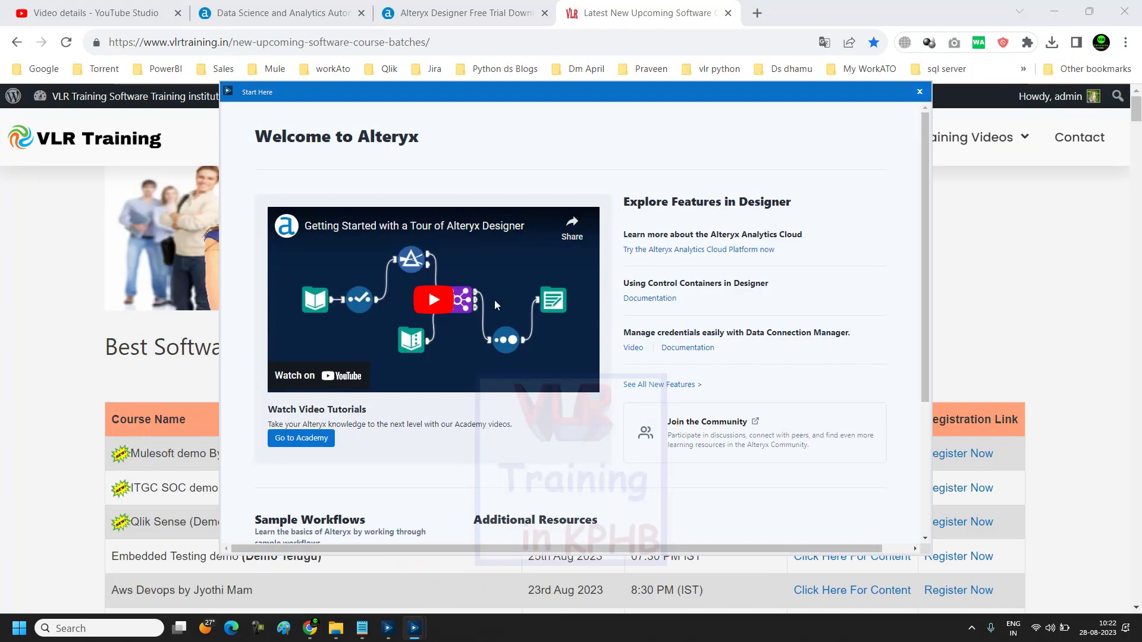
{"action": "left_click", "coordinate": [416, 595]}
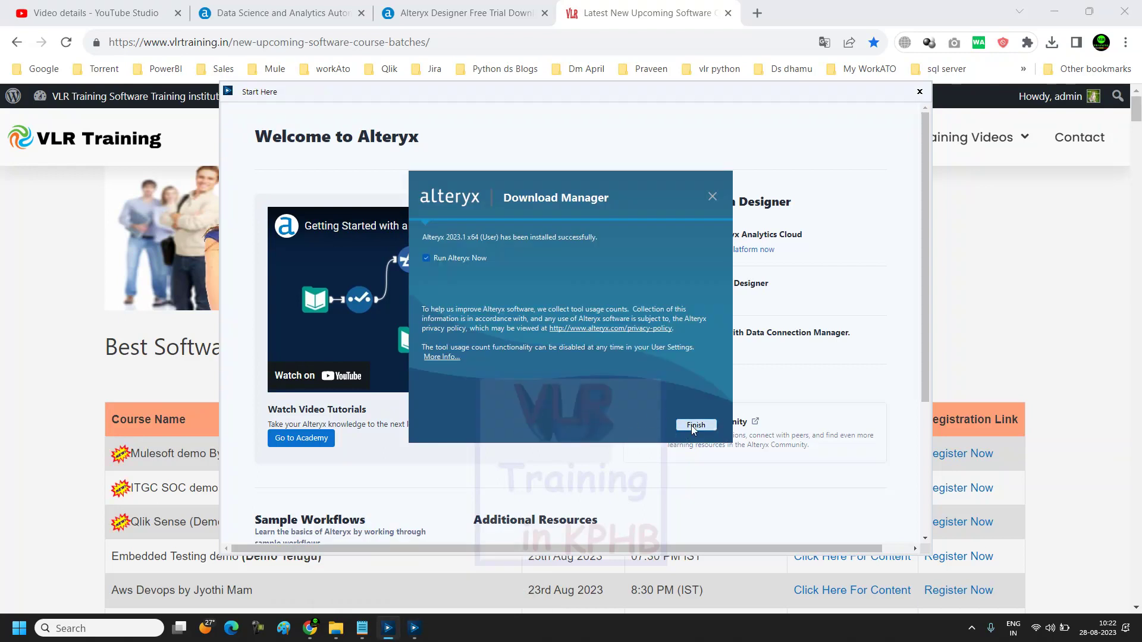
{"action": "left_click", "coordinate": [693, 424]}
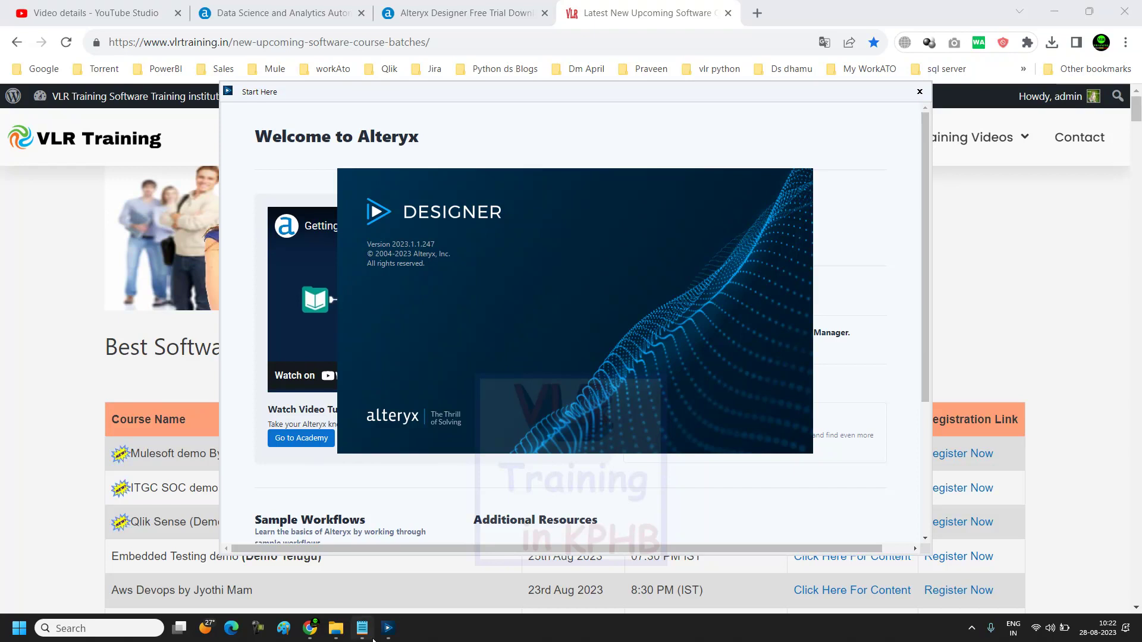
Step: Bring Alteryx Designer forward and close the Welcome to Alteryx page
{"action": "mouse_move", "coordinate": [388, 628]}
{"action": "left_click", "coordinate": [426, 589]}
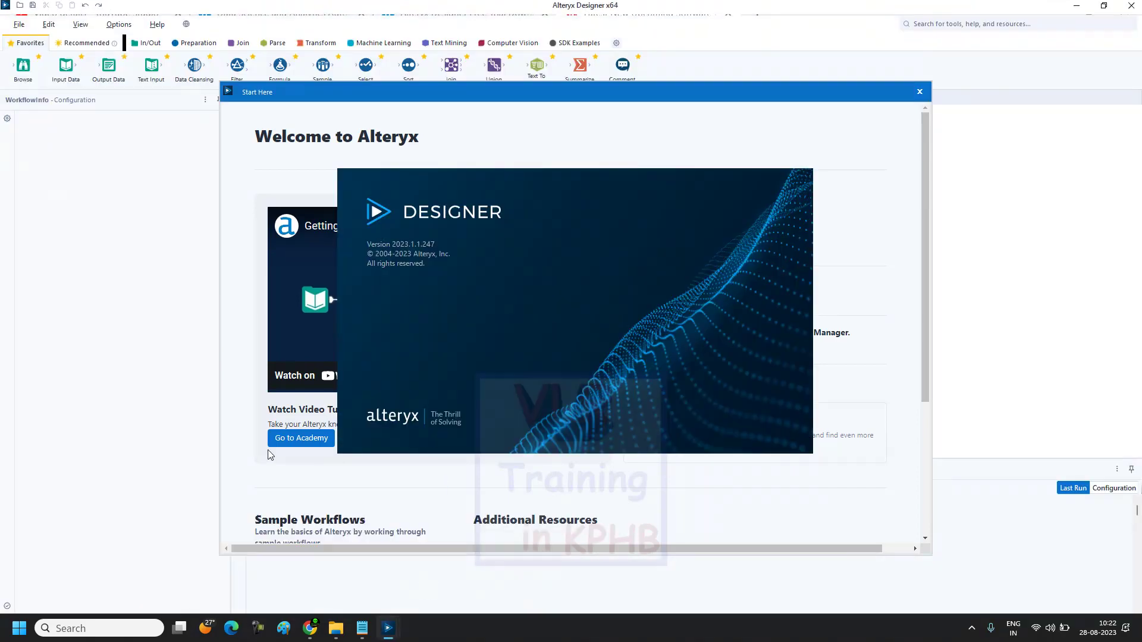
{"action": "left_click", "coordinate": [219, 461]}
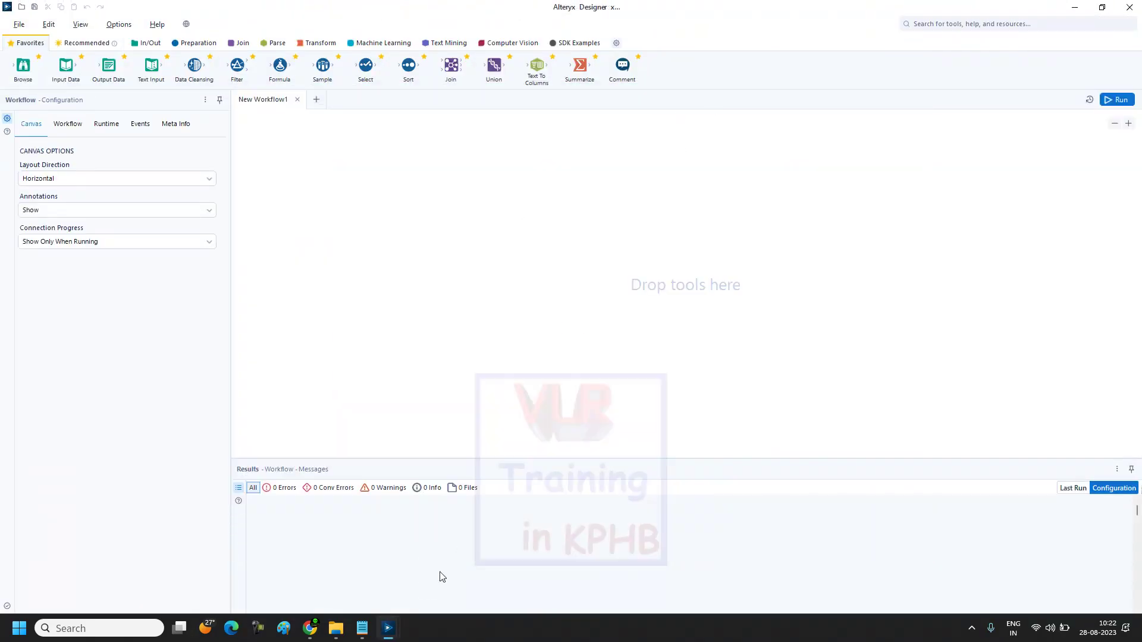
{"action": "mouse_move", "coordinate": [388, 628]}
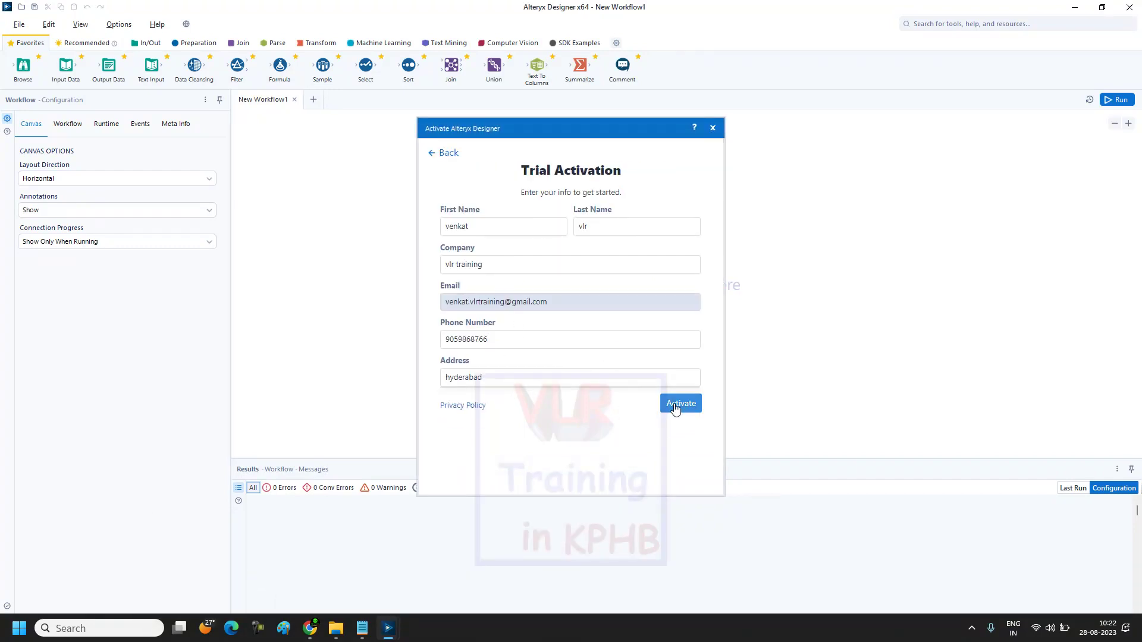
Step: Activate the 30-day trial without the Intelligence Suite, decline the guided tour, then switch to Gmail in Chrome
{"action": "left_click", "coordinate": [675, 407]}
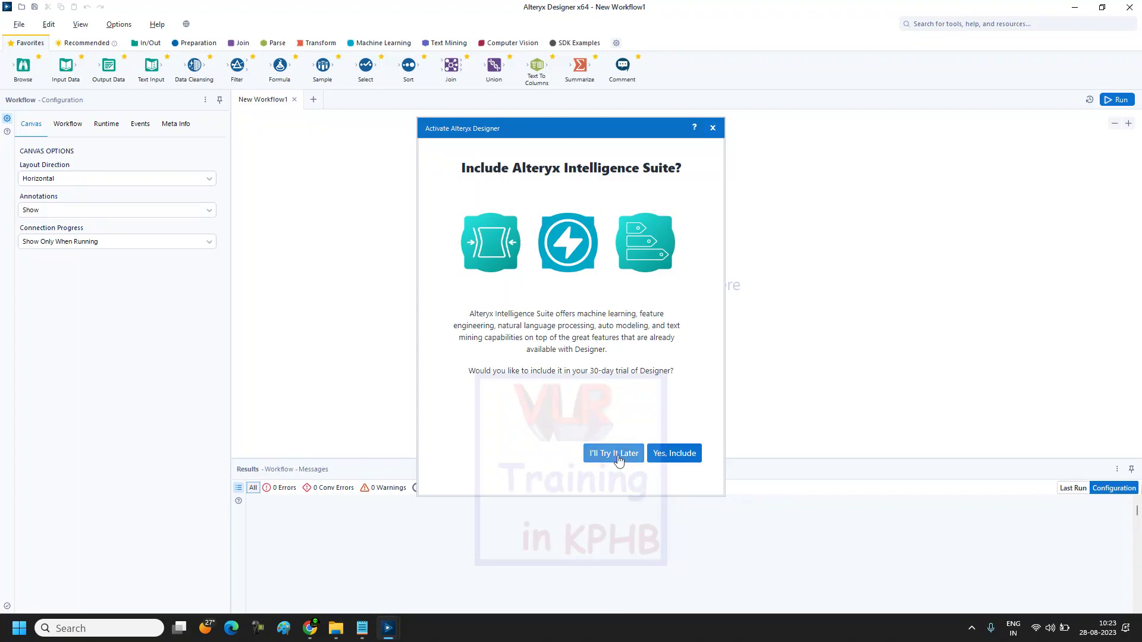
{"action": "left_click", "coordinate": [611, 460]}
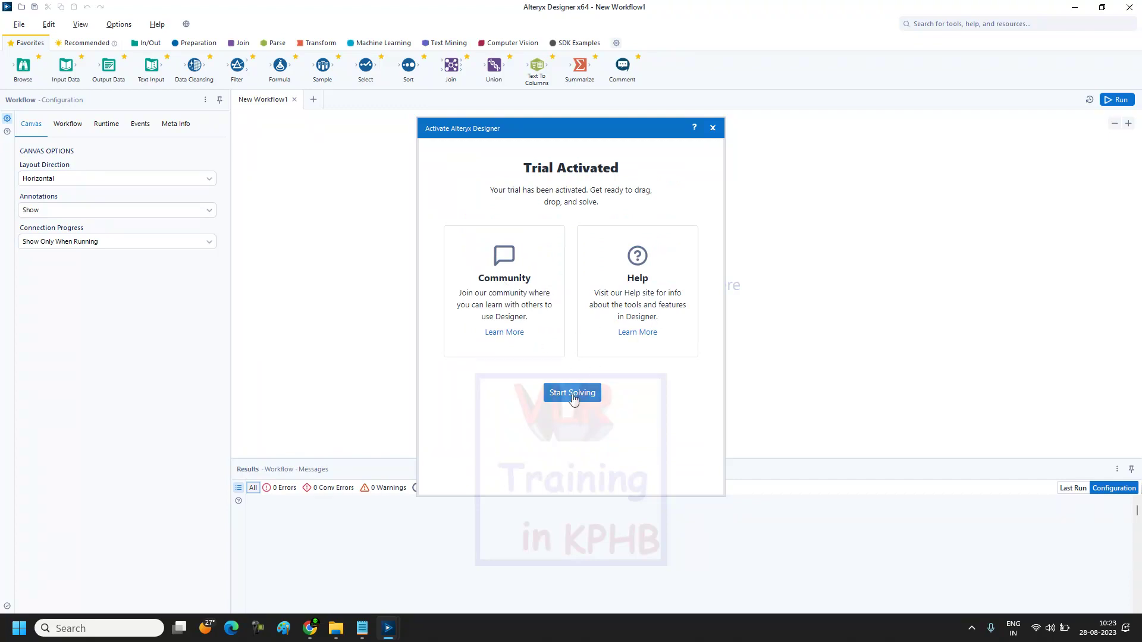
{"action": "left_click", "coordinate": [572, 395]}
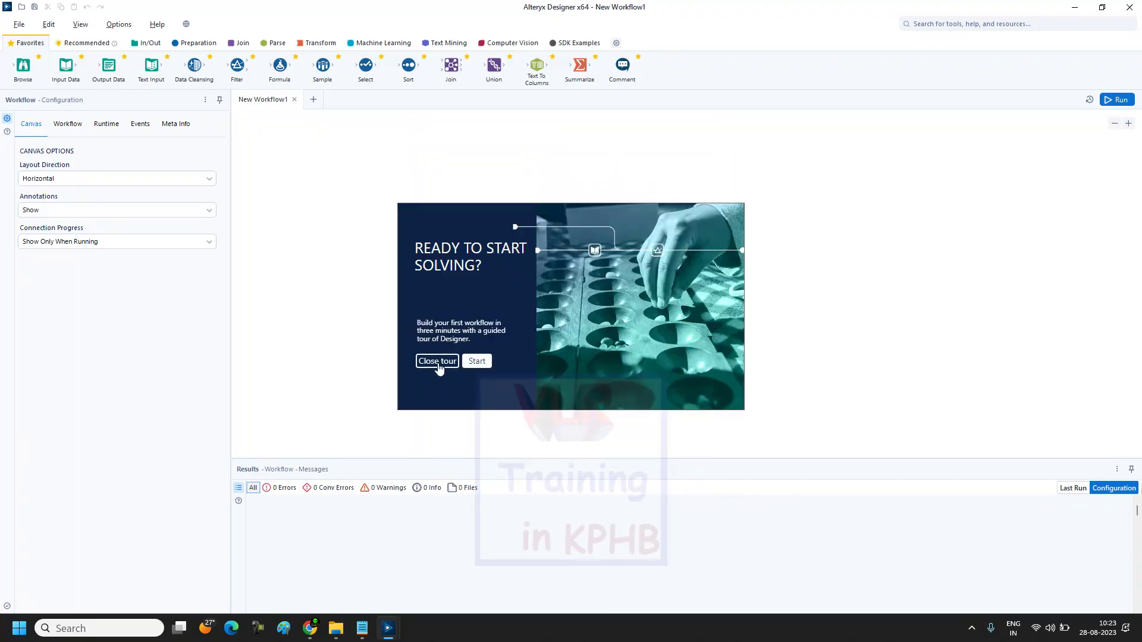
{"action": "left_click", "coordinate": [437, 362]}
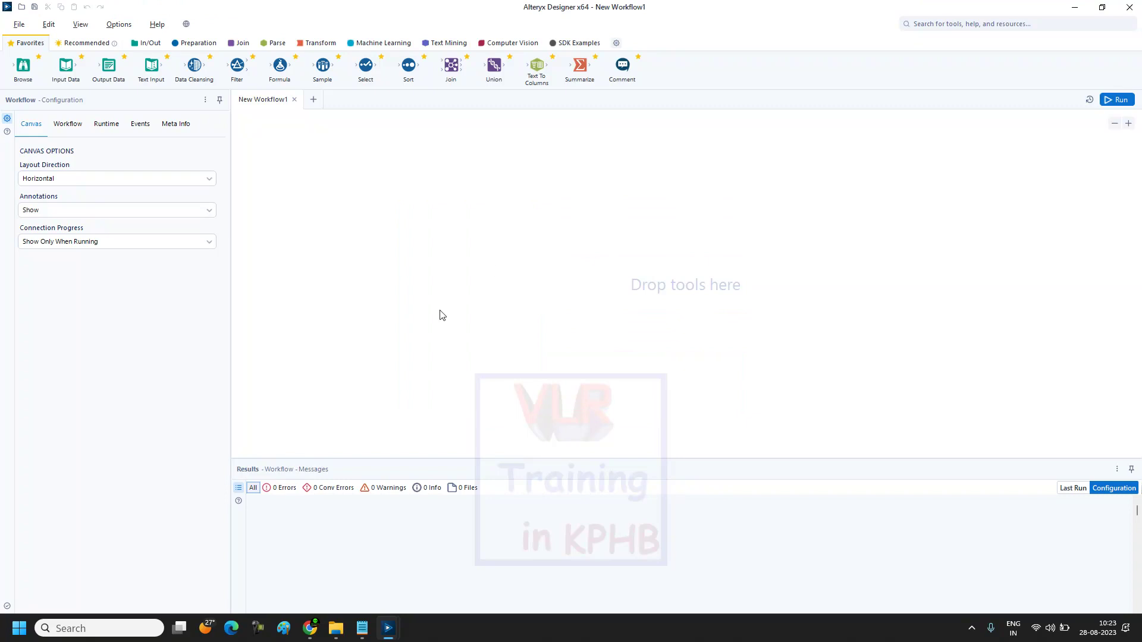
{"action": "left_click", "coordinate": [310, 628]}
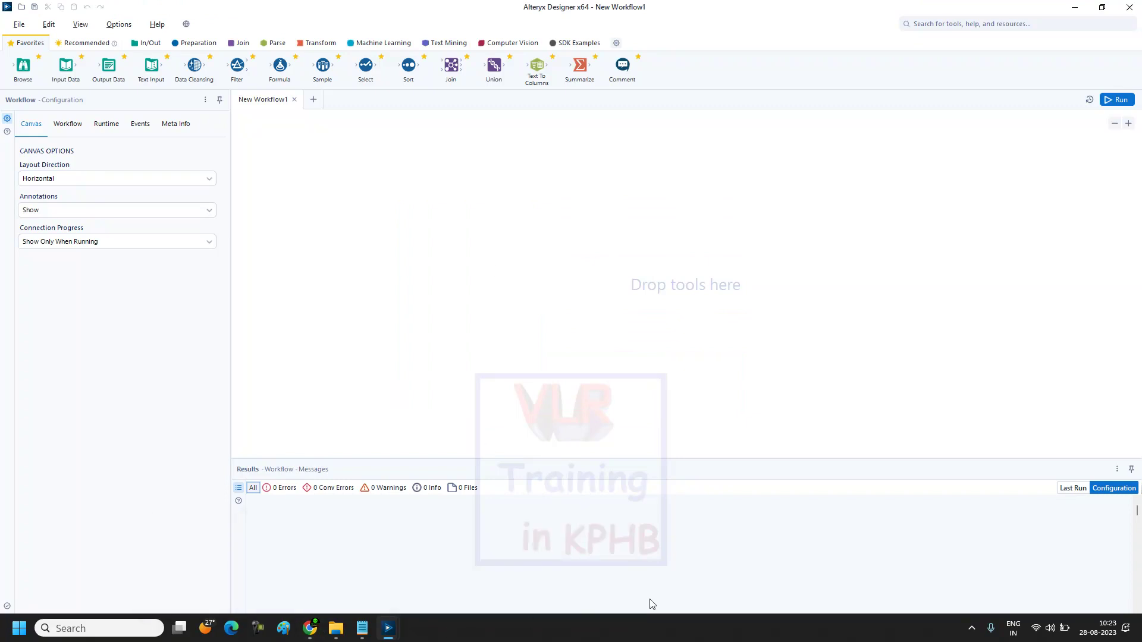